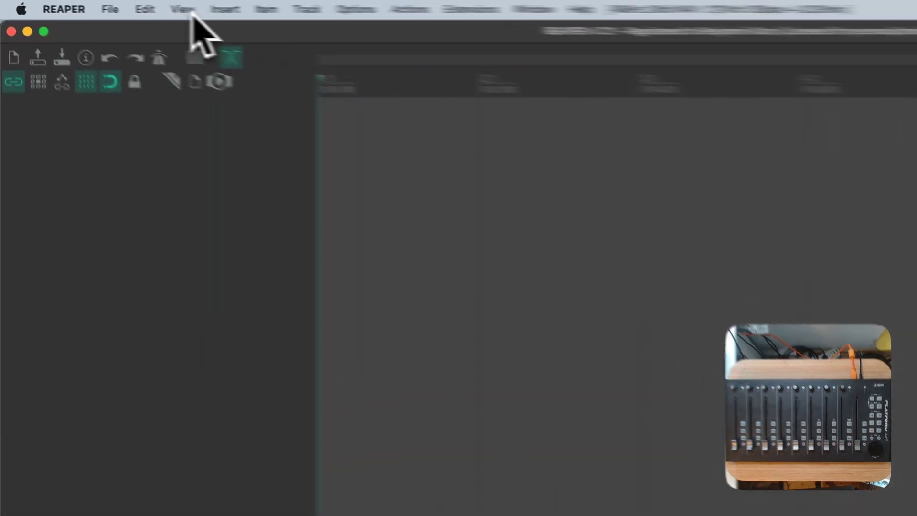
Open View > Monitoring FX to show the empty FX: Monitoring window
{"action": "left_click", "coordinate": [113, 8]}
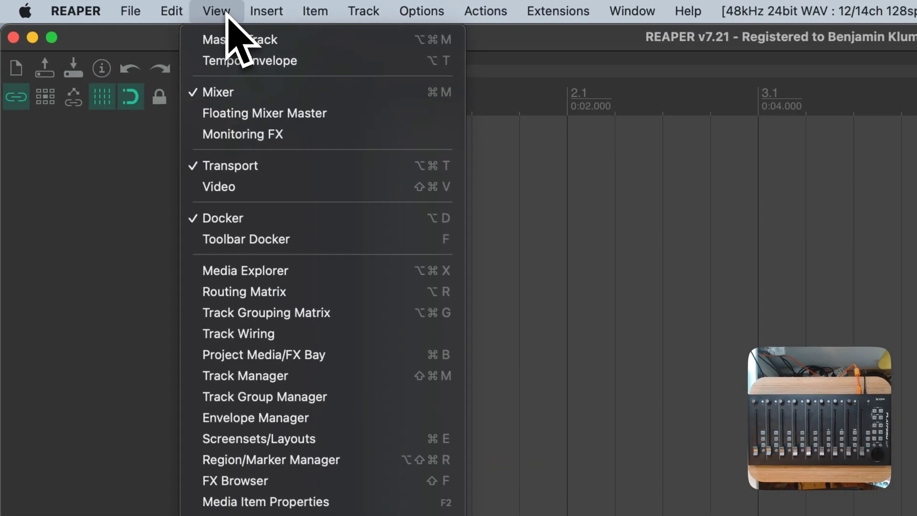
{"action": "left_click", "coordinate": [276, 135]}
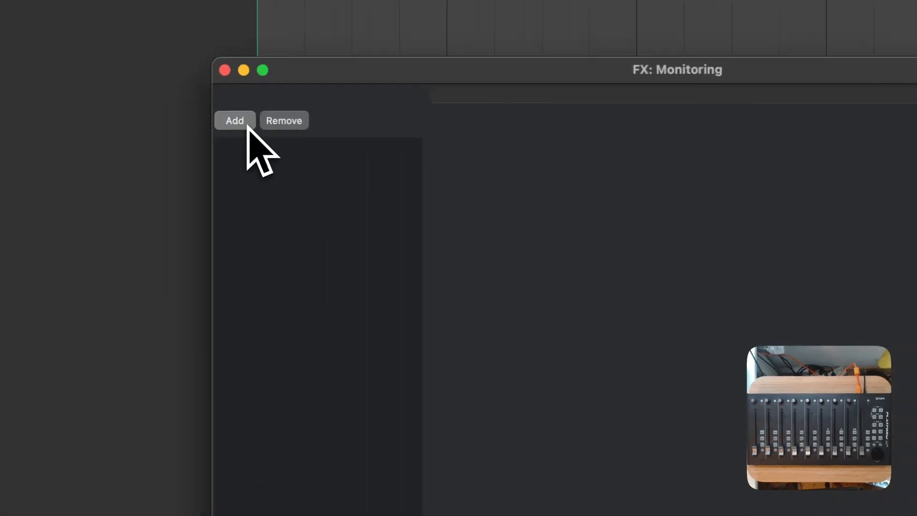
Add Helgobox ReaLearn to the monitoring chain, filtering the plugin list for 'realearn'
{"action": "left_click", "coordinate": [184, 140]}
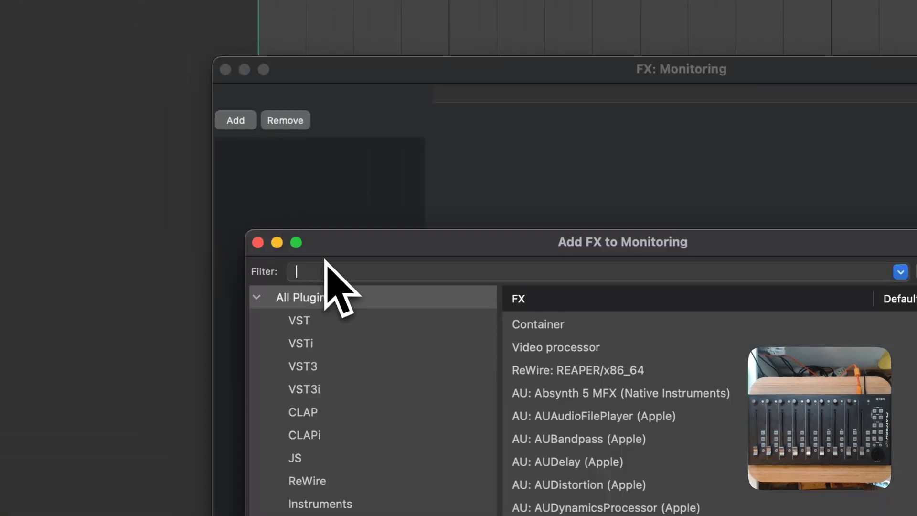
{"action": "type", "text": "realea"}
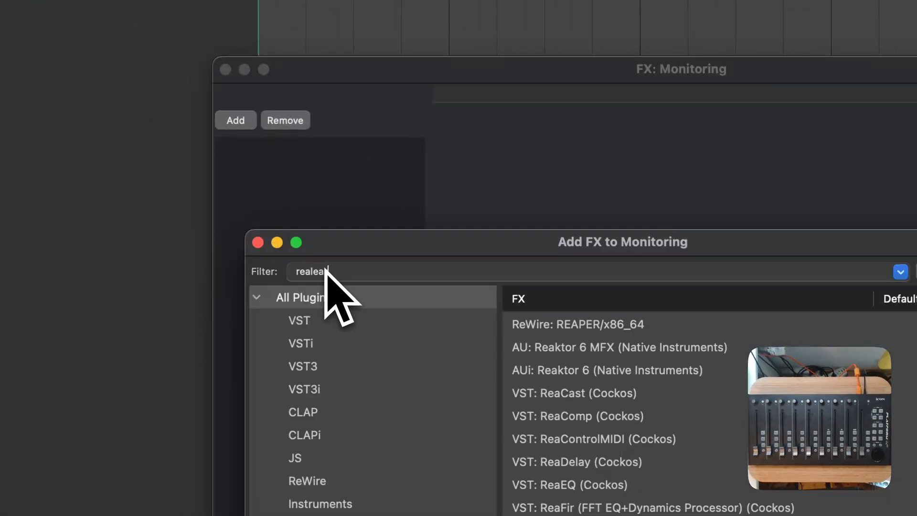
{"action": "type", "text": "rn"}
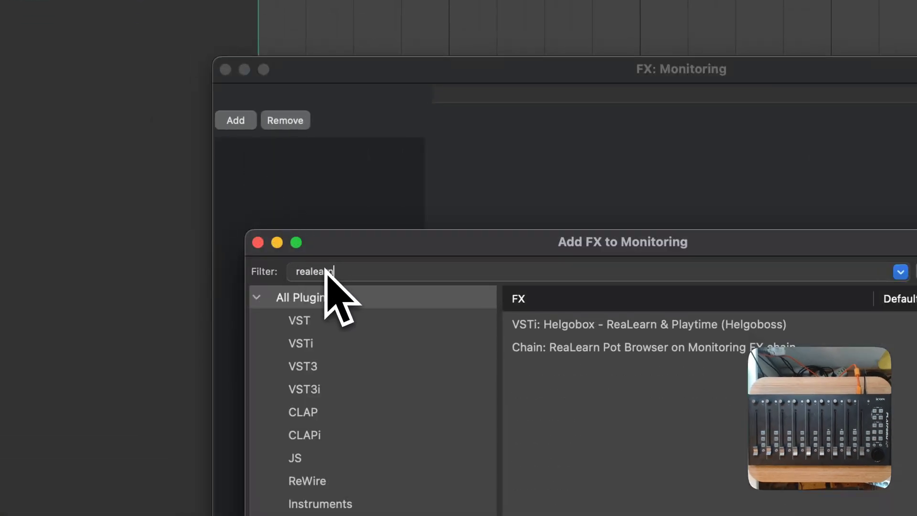
{"action": "double_click", "coordinate": [588, 326]}
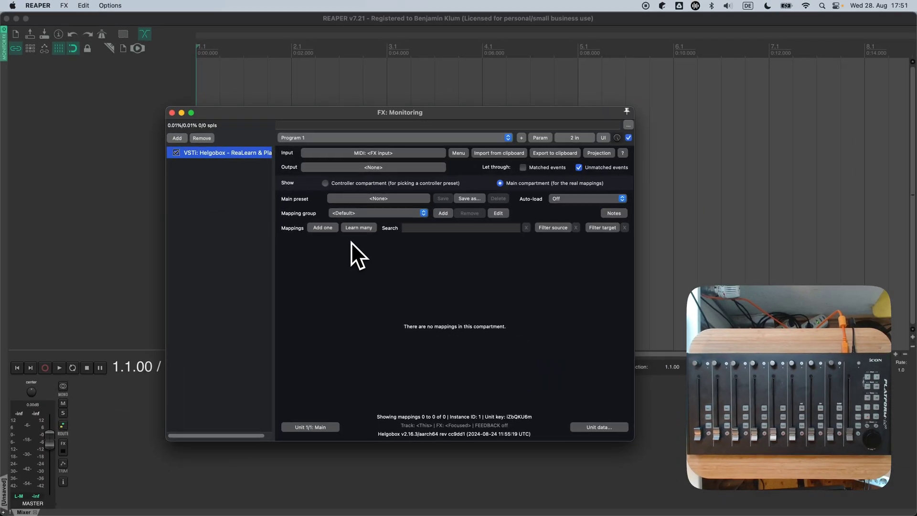
Float the ReaLearn window, close FX: Monitoring, and move ReaLearn toward the screen centre
{"action": "double_click", "coordinate": [213, 153]}
{"action": "left_click", "coordinate": [376, 134]}
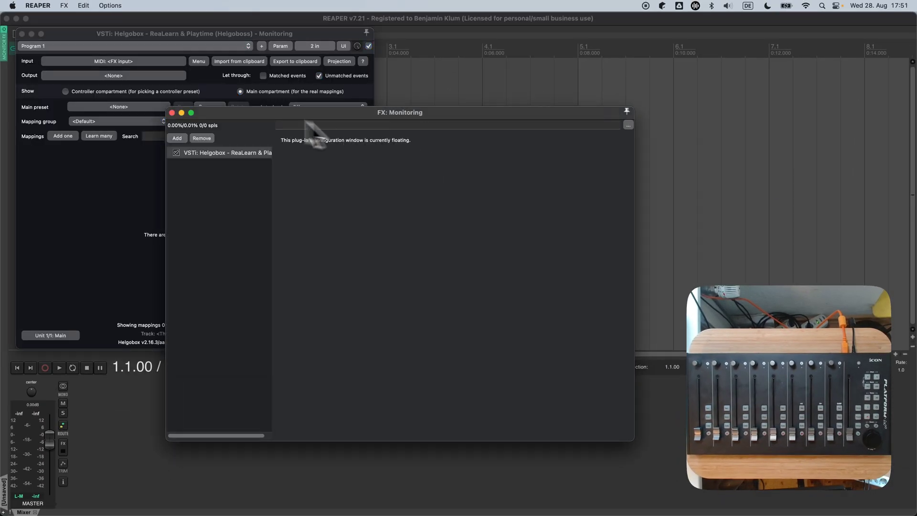
{"action": "left_click", "coordinate": [173, 114]}
{"action": "left_click_drag", "start_coordinate": [175, 39], "coordinate": [263, 79]}
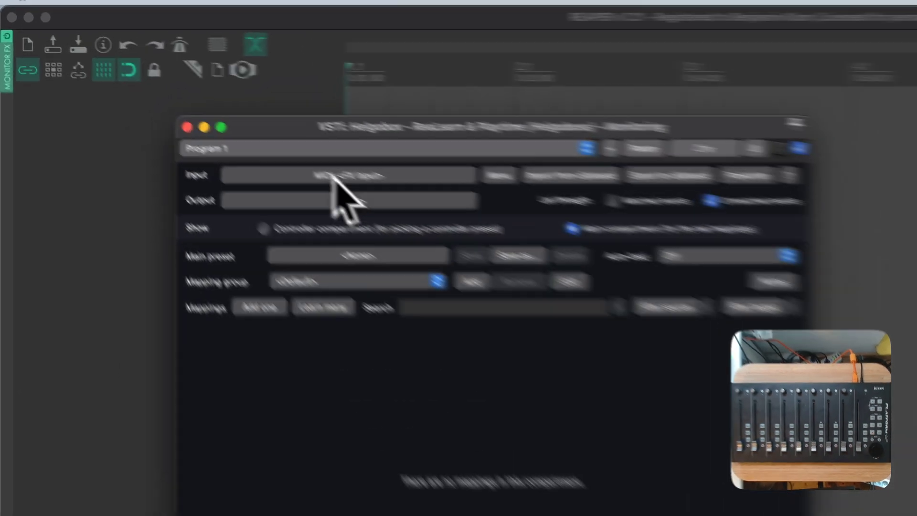
Set ReaLearn's MIDI input and output to the iCON Platform M+
{"action": "left_click", "coordinate": [189, 108]}
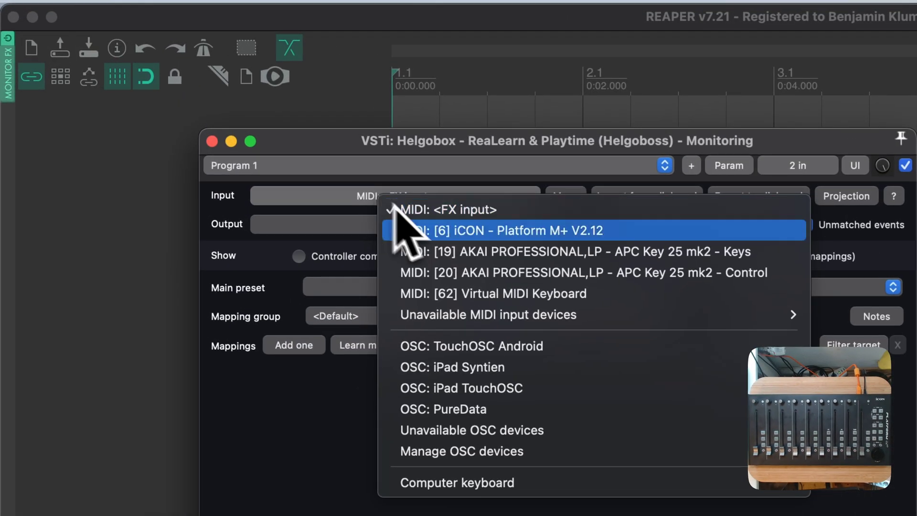
{"action": "left_click", "coordinate": [442, 232]}
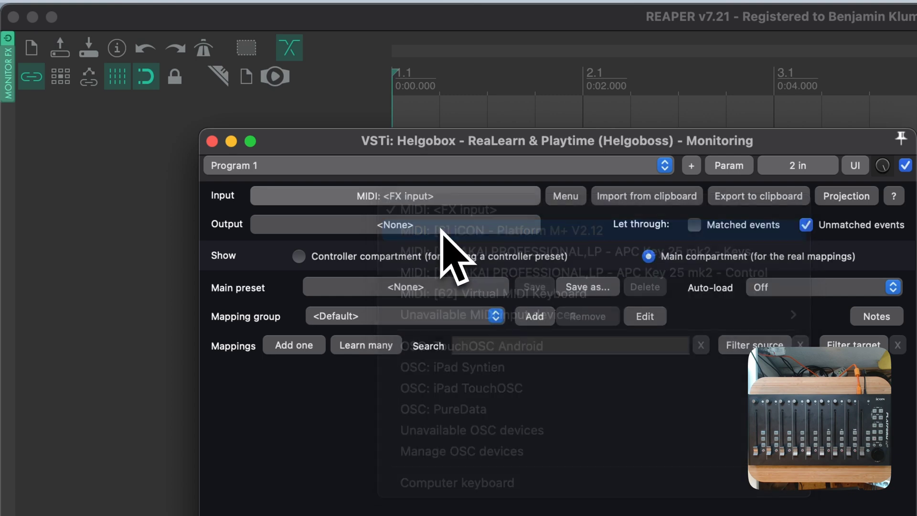
{"action": "left_click", "coordinate": [431, 229]}
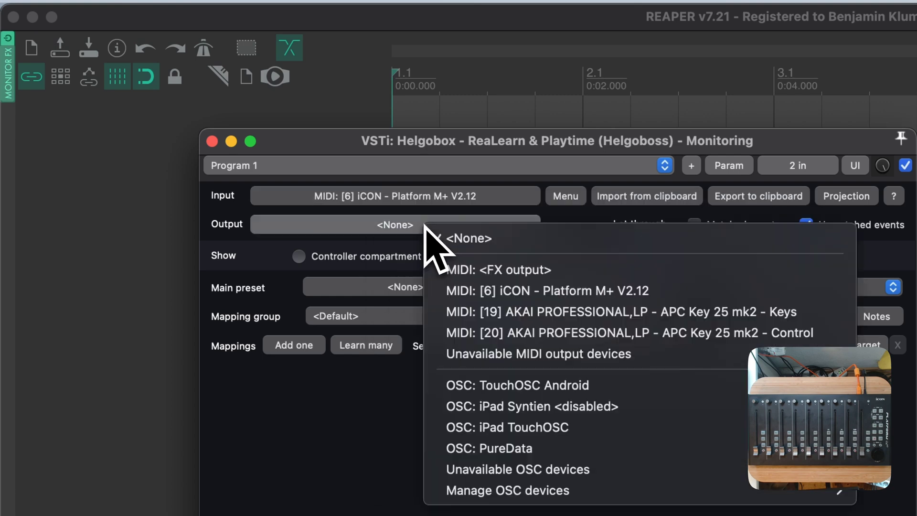
{"action": "left_click", "coordinate": [461, 287]}
Load the Factory Mackie Control Universal controller preset, then return to the Main compartment
{"action": "left_click", "coordinate": [425, 260]}
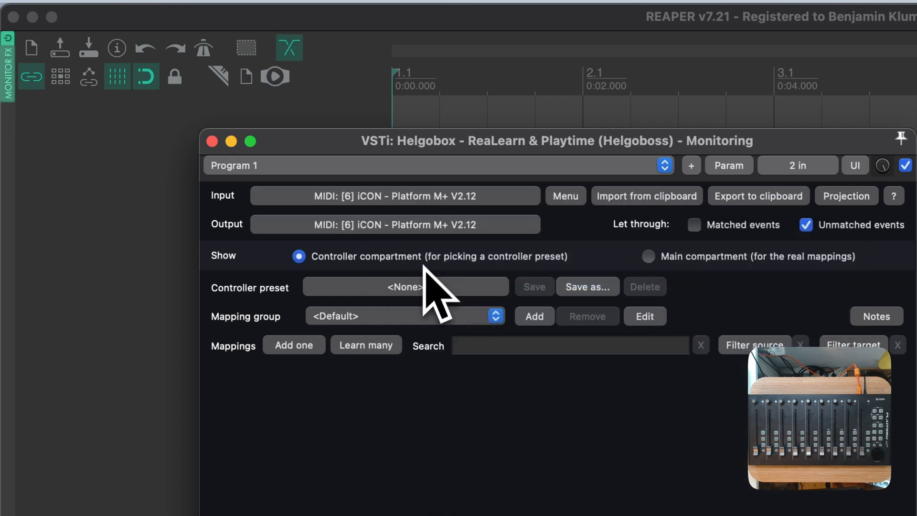
{"action": "left_click", "coordinate": [421, 287]}
{"action": "mouse_move", "coordinate": [474, 319]}
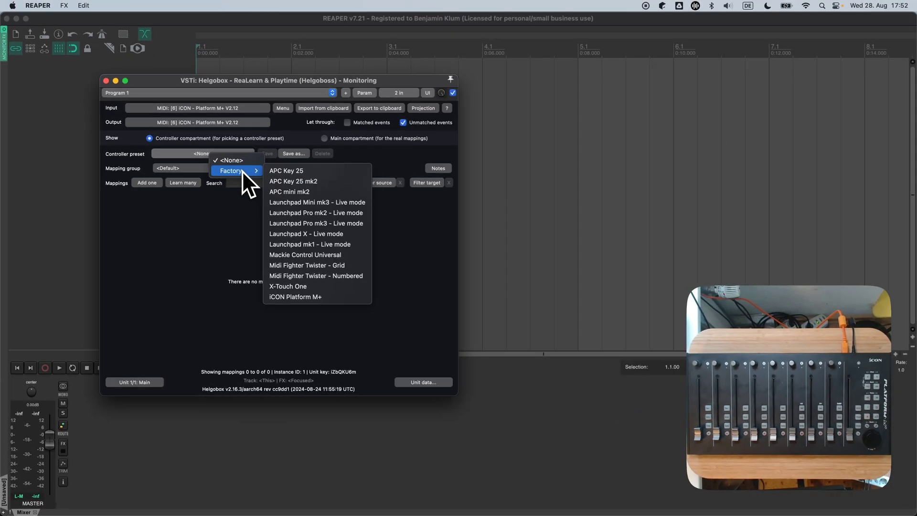
{"action": "key", "text": "Right"}
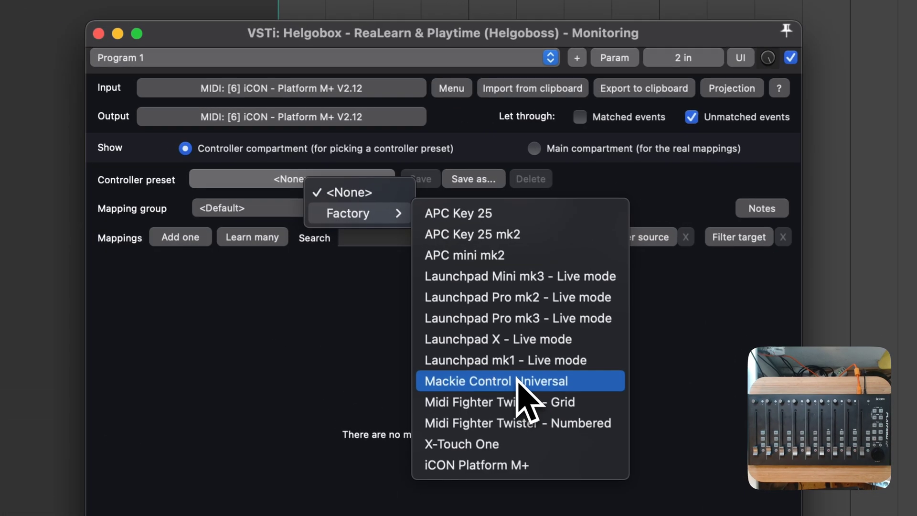
{"action": "left_click", "coordinate": [516, 378]}
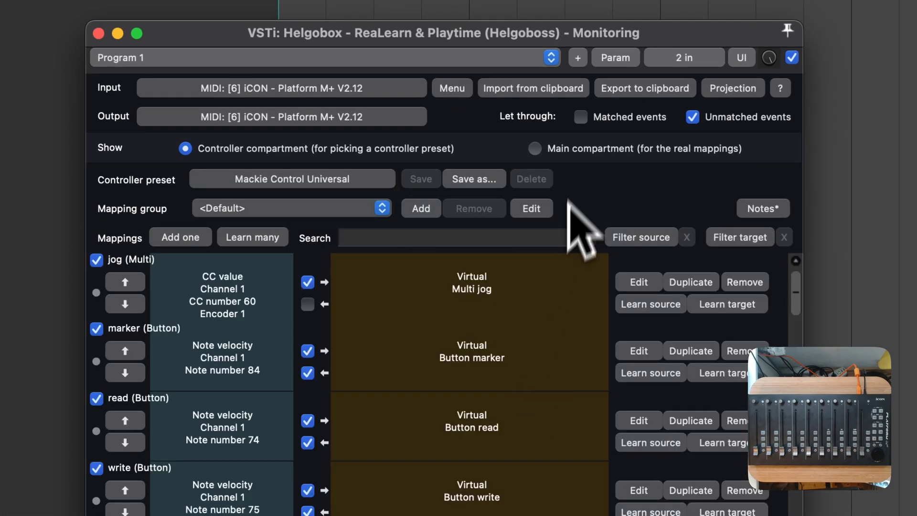
{"action": "left_click", "coordinate": [569, 149]}
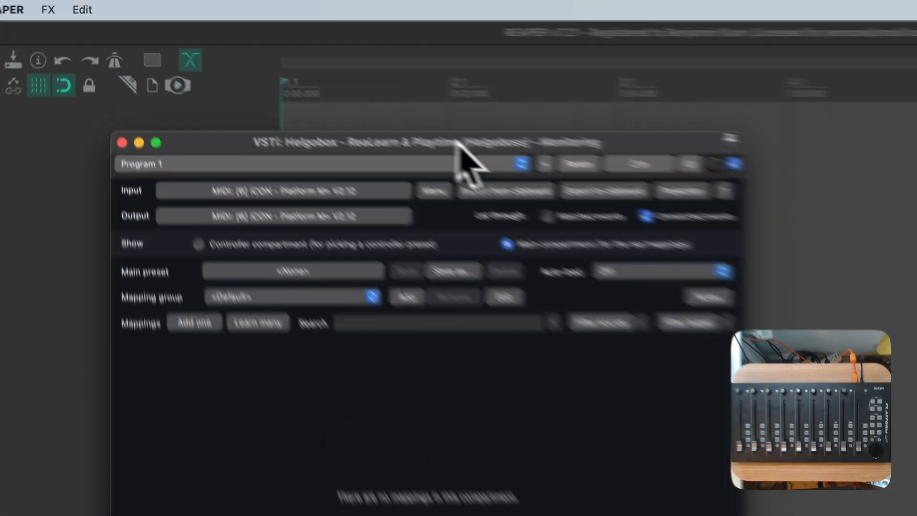
Move ReaLearn aside and insert a new track, Track 1
{"action": "left_click_drag", "start_coordinate": [303, 86], "coordinate": [394, 91]}
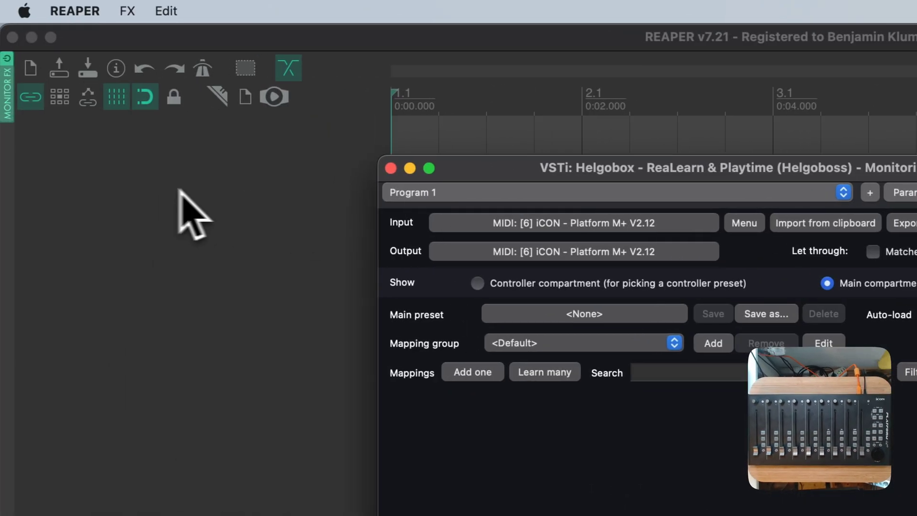
{"action": "right_click", "coordinate": [90, 194]}
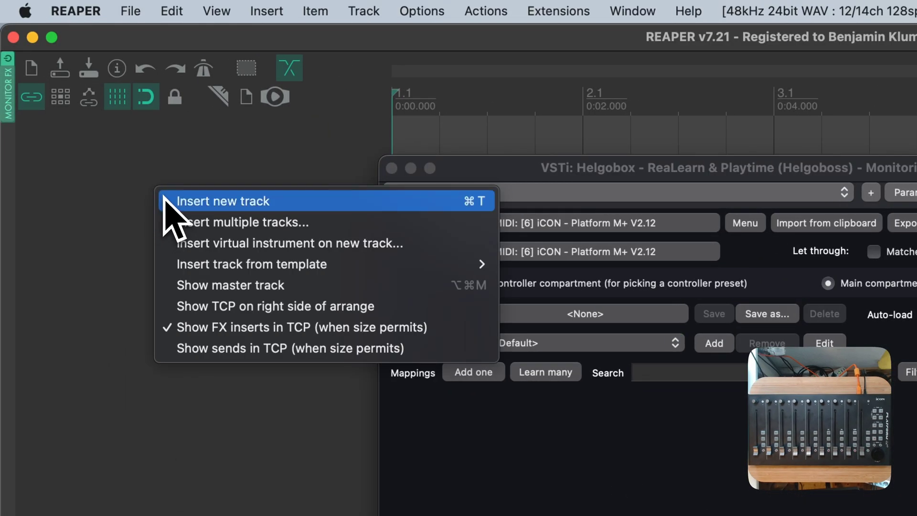
{"action": "left_click", "coordinate": [164, 201]}
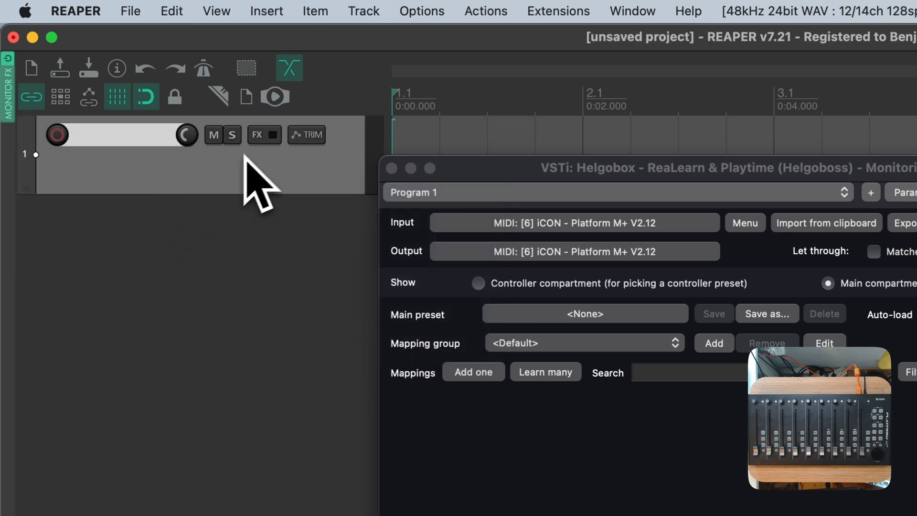
Add ReaEQ (Cockos) to Track 1 from its FX quick list
{"action": "right_click", "coordinate": [261, 143]}
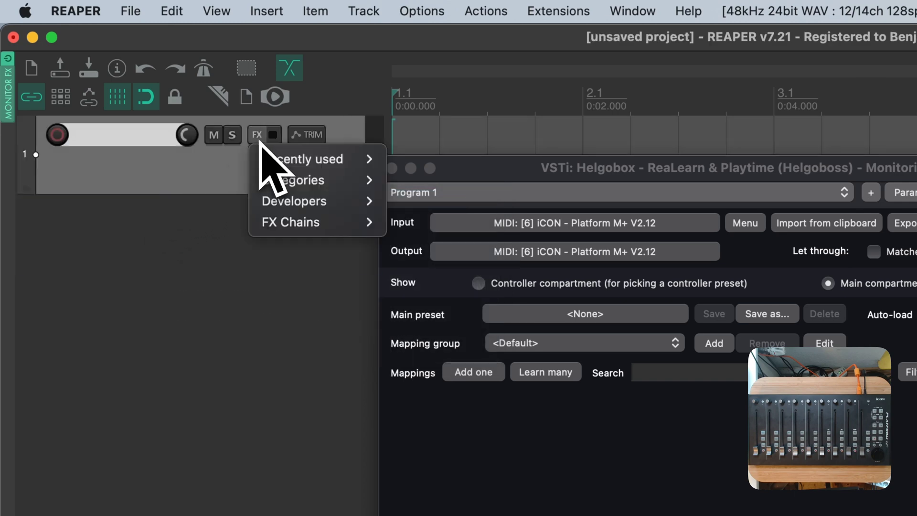
{"action": "mouse_move", "coordinate": [315, 180]}
{"action": "mouse_move", "coordinate": [334, 163]}
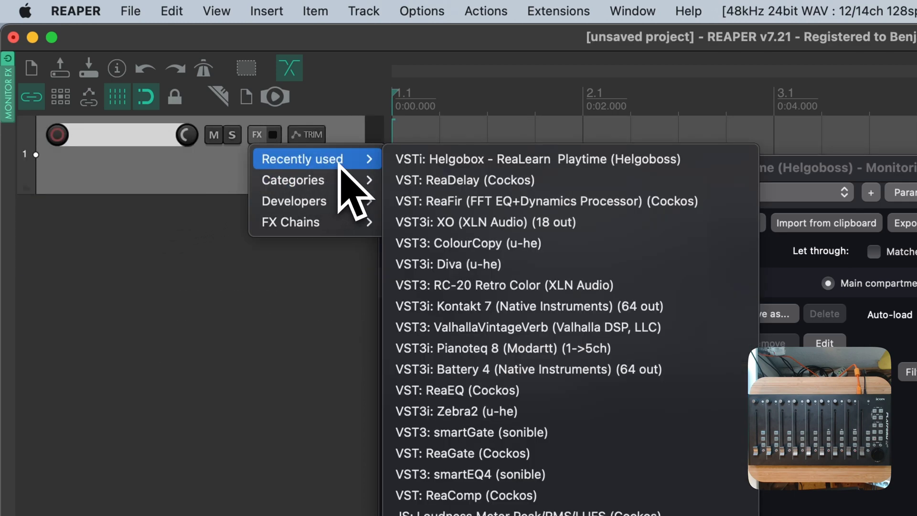
{"action": "mouse_move", "coordinate": [344, 182]}
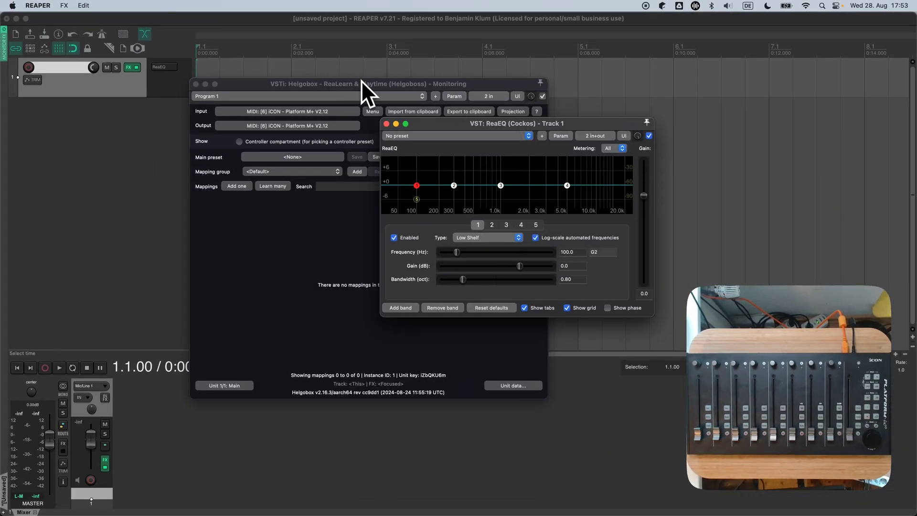
Add a unit-wide FX-to-preset link from ReaEQ to the user (helgoboss) preset Faders => EQ
{"action": "left_click_drag", "start_coordinate": [362, 81], "coordinate": [181, 59]}
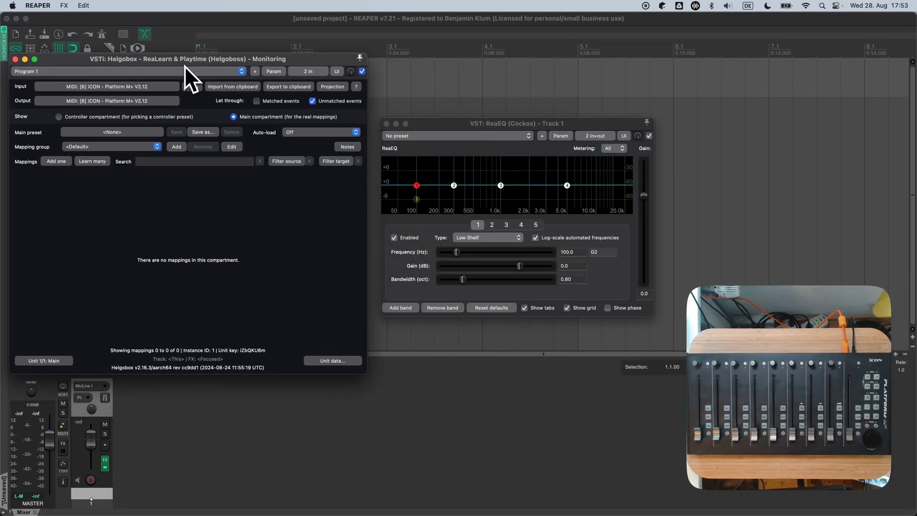
{"action": "left_click", "coordinate": [452, 124]}
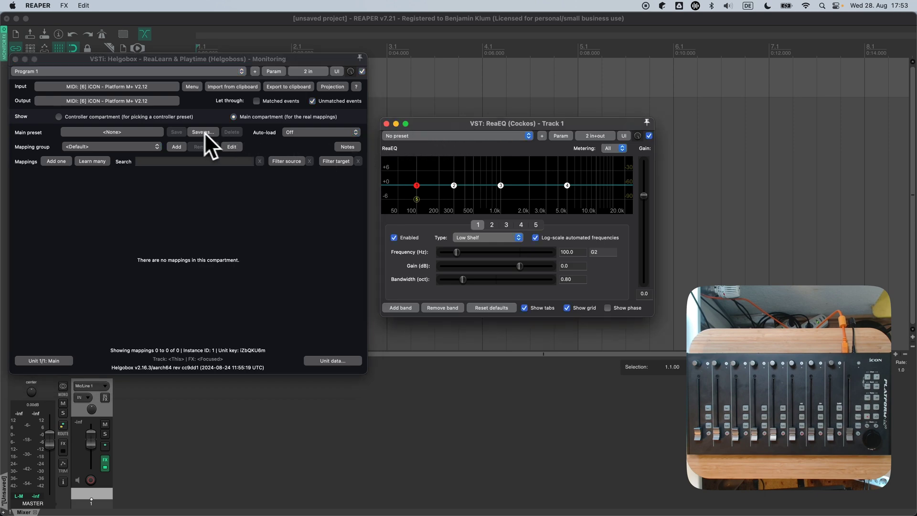
{"action": "left_click", "coordinate": [193, 90]}
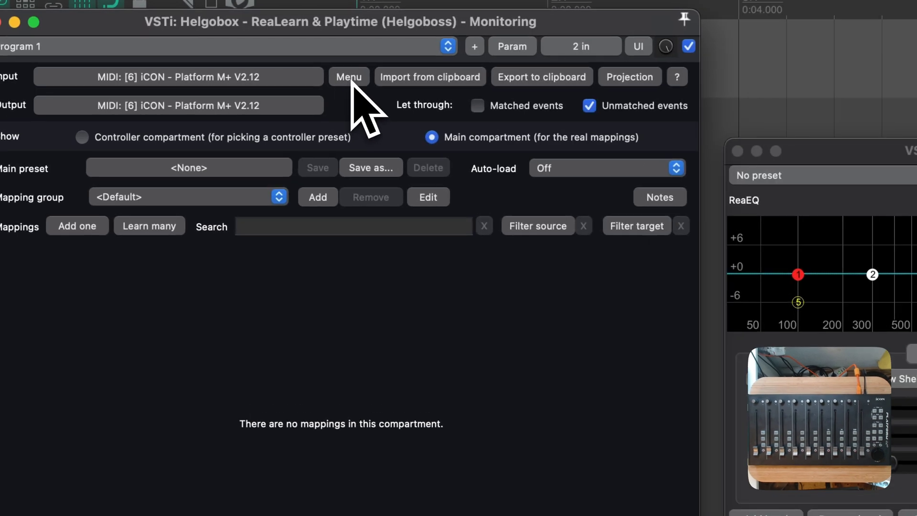
{"action": "left_click", "coordinate": [352, 79]}
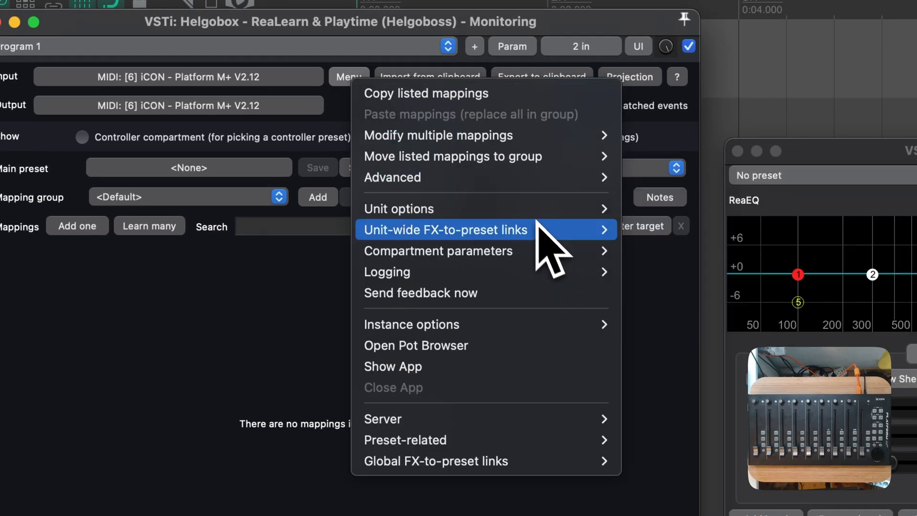
{"action": "mouse_move", "coordinate": [549, 231]}
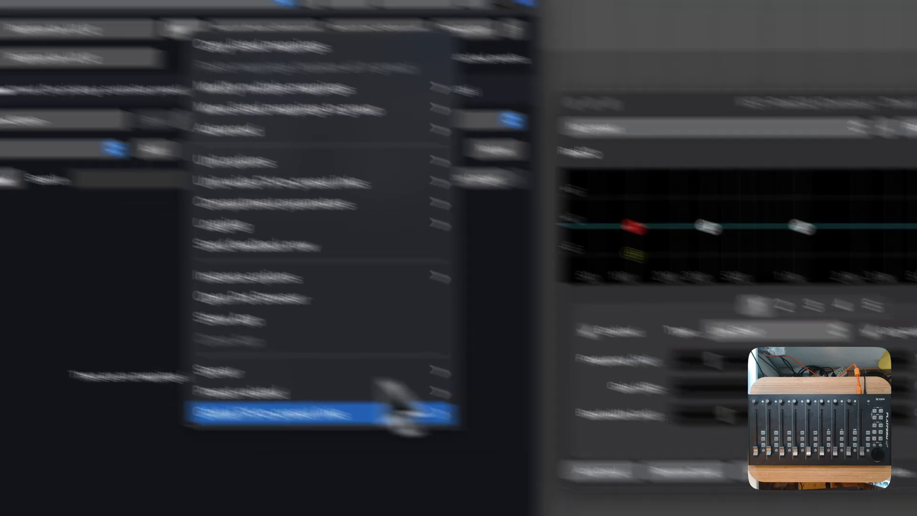
{"action": "mouse_move", "coordinate": [545, 465]}
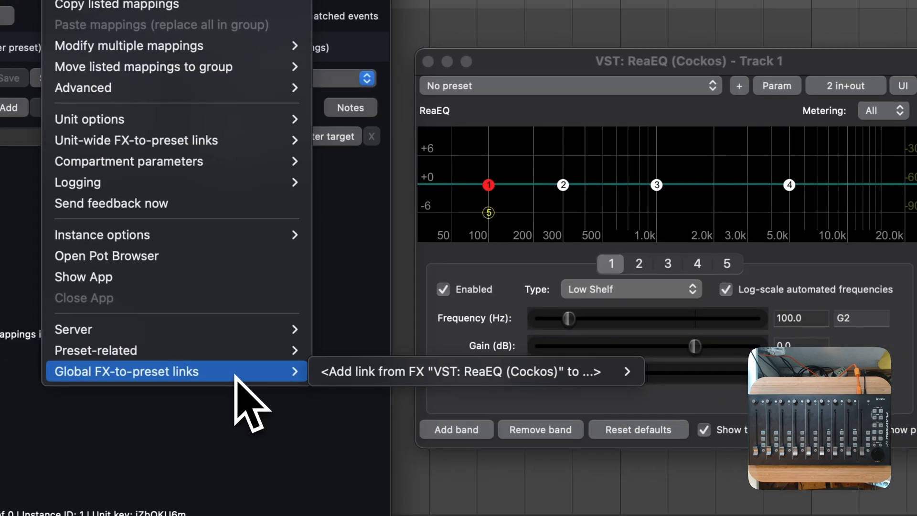
{"action": "mouse_move", "coordinate": [273, 143]}
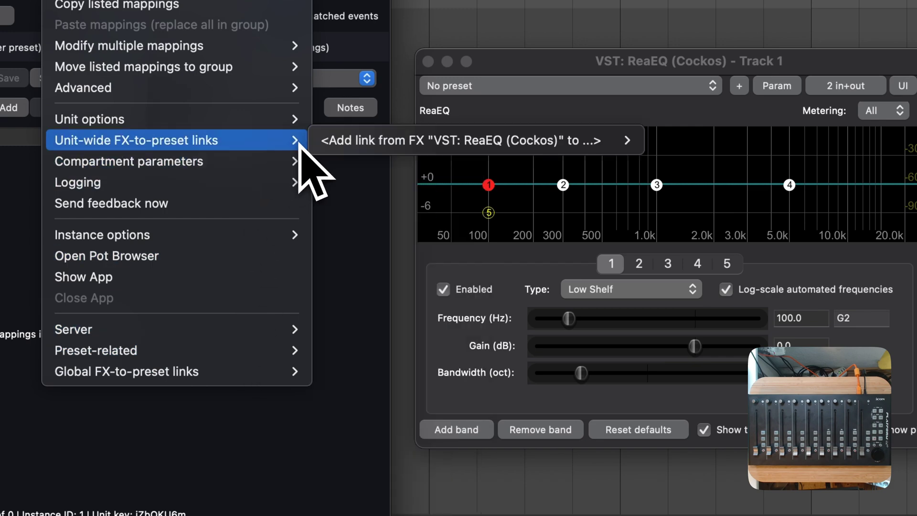
{"action": "mouse_move", "coordinate": [332, 147]}
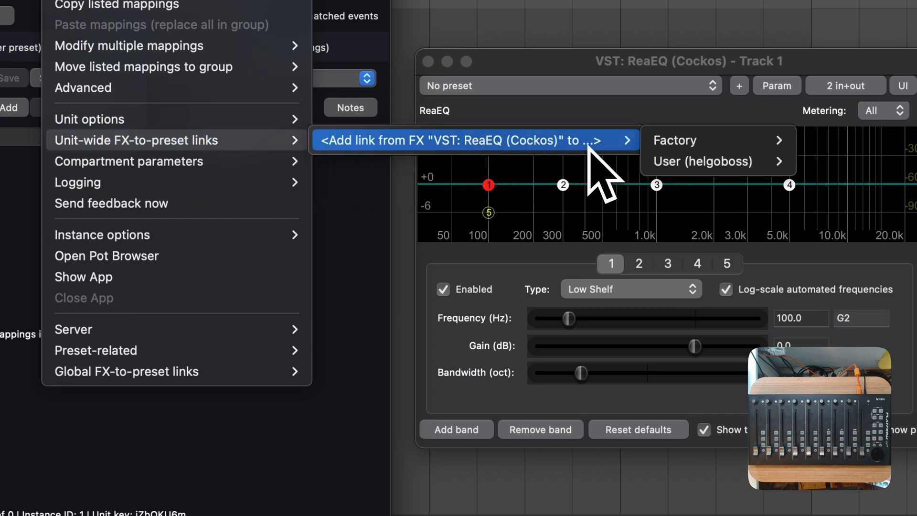
{"action": "mouse_move", "coordinate": [677, 148]}
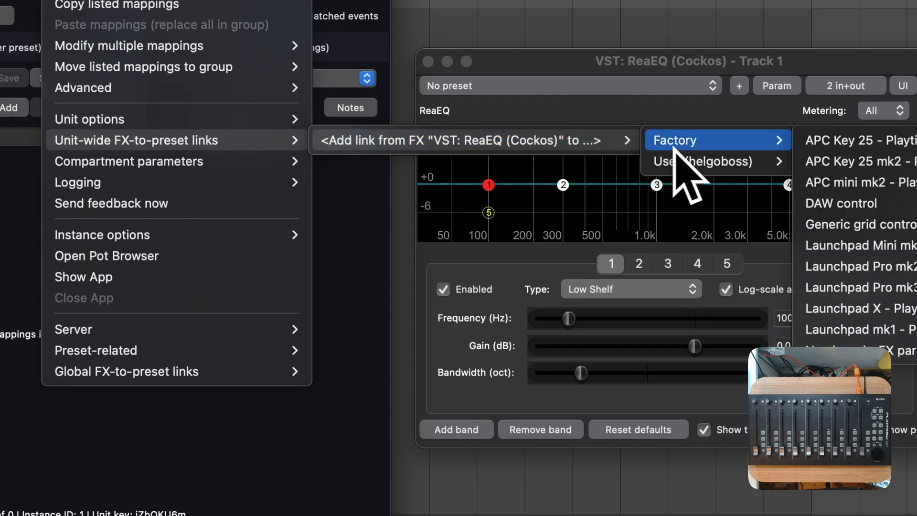
{"action": "mouse_move", "coordinate": [740, 163]}
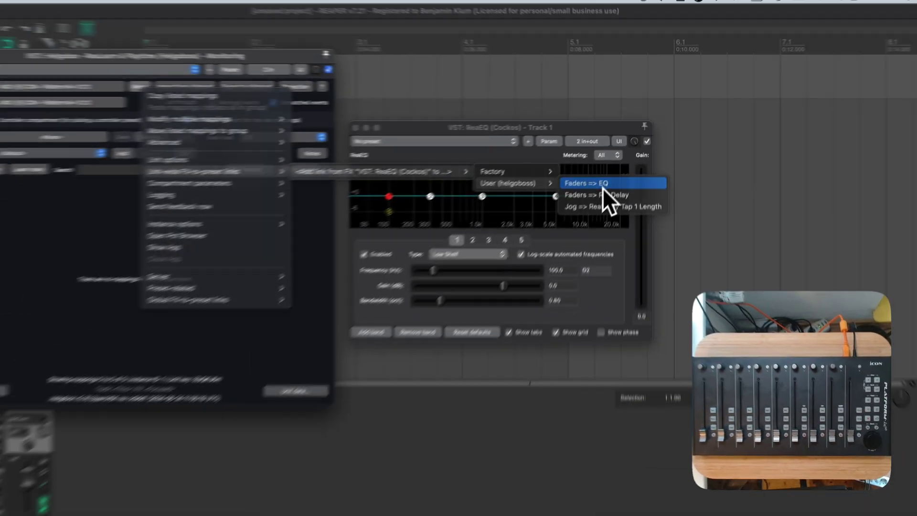
{"action": "left_click", "coordinate": [603, 186]}
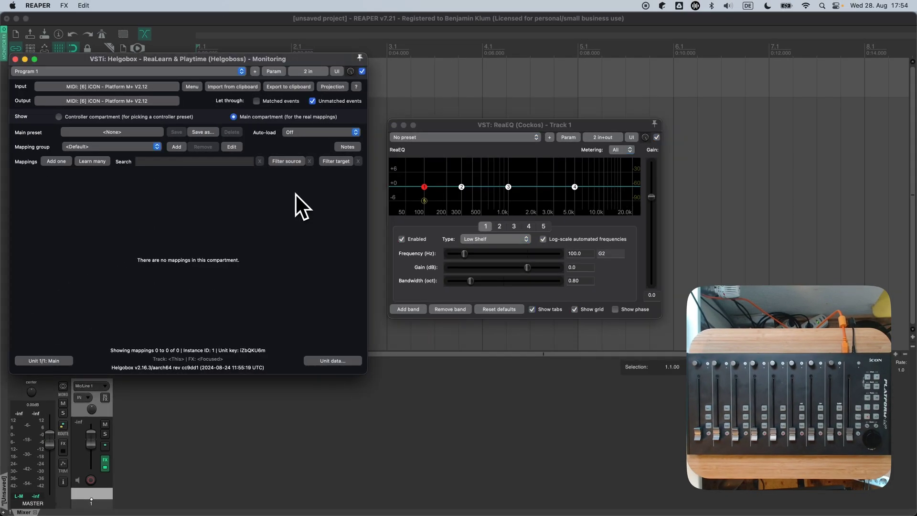
{"action": "left_click", "coordinate": [196, 90]}
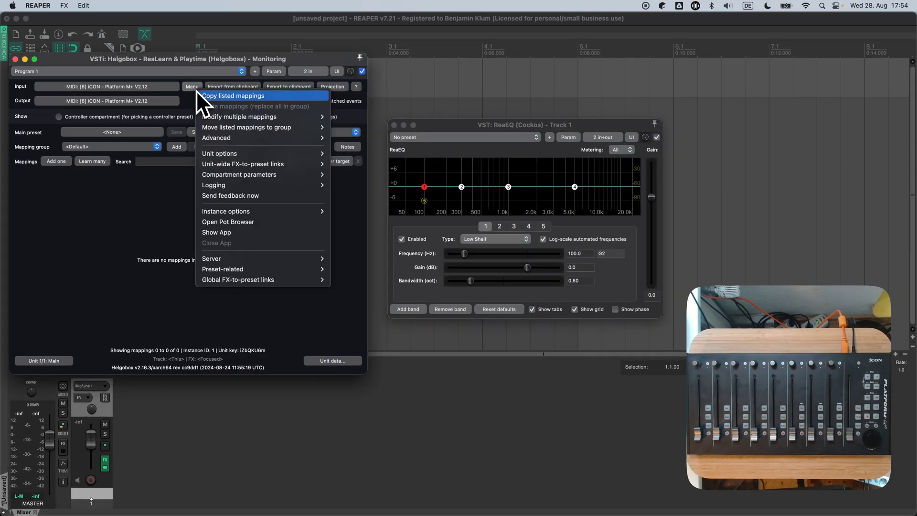
{"action": "mouse_move", "coordinate": [223, 139]}
{"action": "mouse_move", "coordinate": [232, 162]}
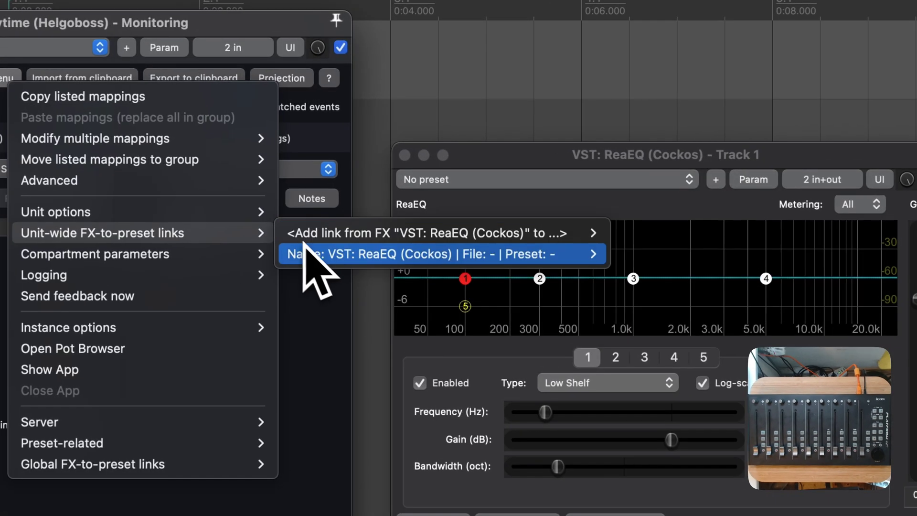
{"action": "mouse_move", "coordinate": [349, 176]}
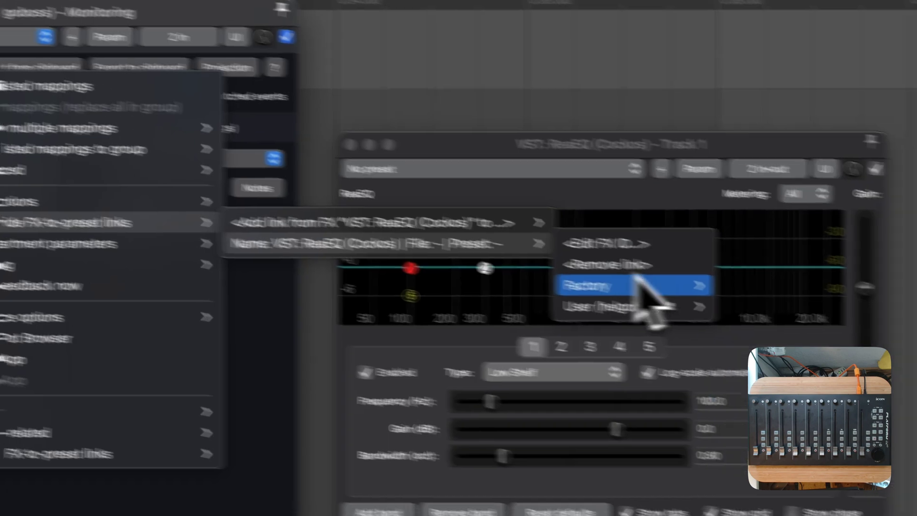
{"action": "mouse_move", "coordinate": [731, 317]}
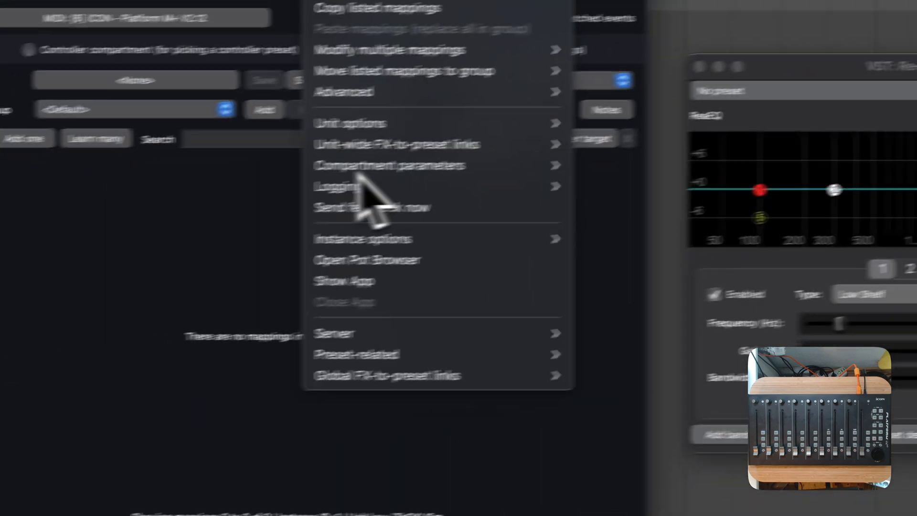
{"action": "left_click", "coordinate": [247, 196]}
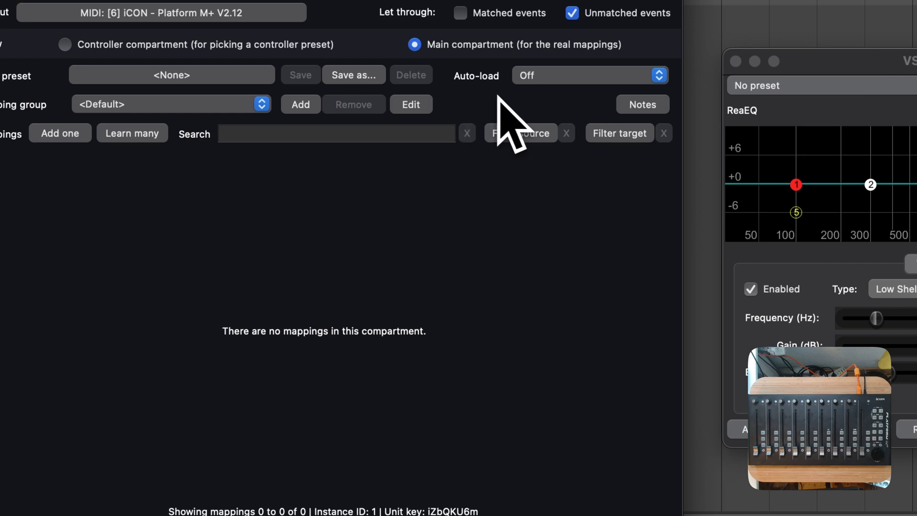
Set ReaLearn's Auto-load to 'Based on unit FX', loading the nine ReaEQ gain mappings
{"action": "left_click", "coordinate": [571, 76]}
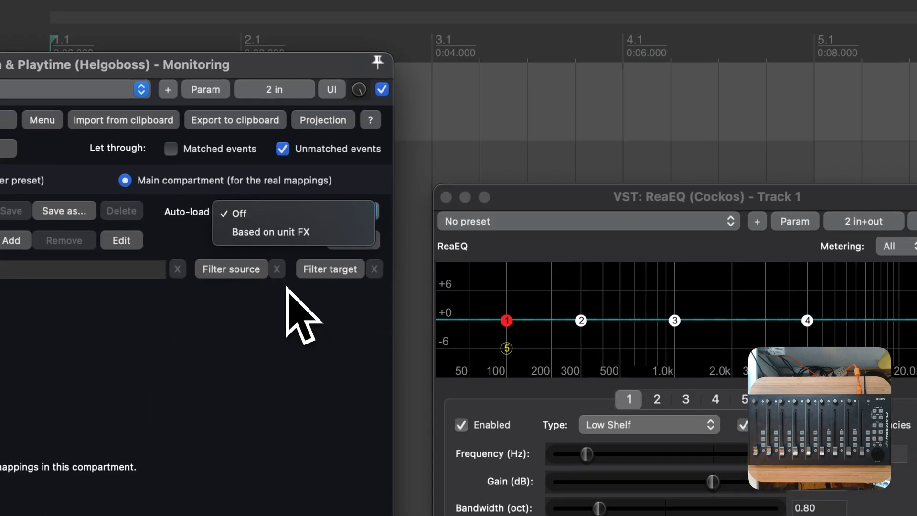
{"action": "left_click", "coordinate": [276, 233]}
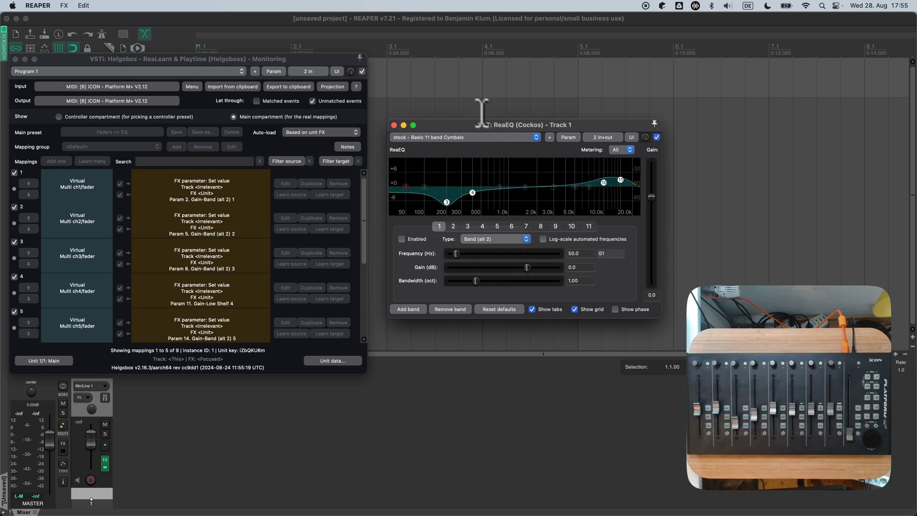
{"action": "left_click", "coordinate": [433, 79]}
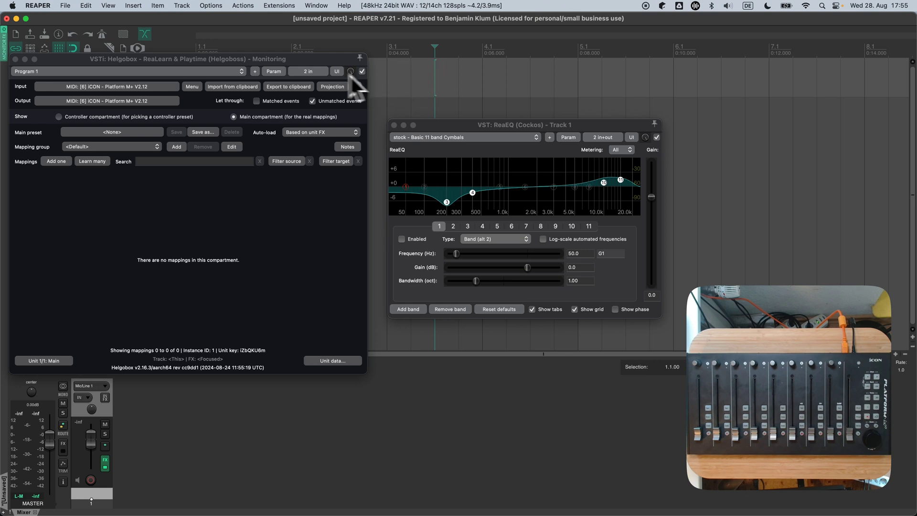
{"action": "left_click", "coordinate": [454, 127]}
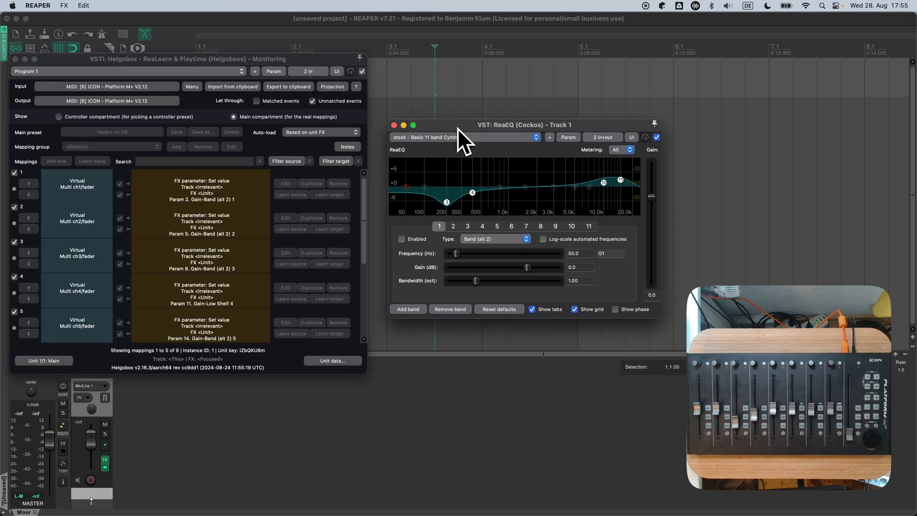
{"action": "left_click", "coordinate": [282, 61]}
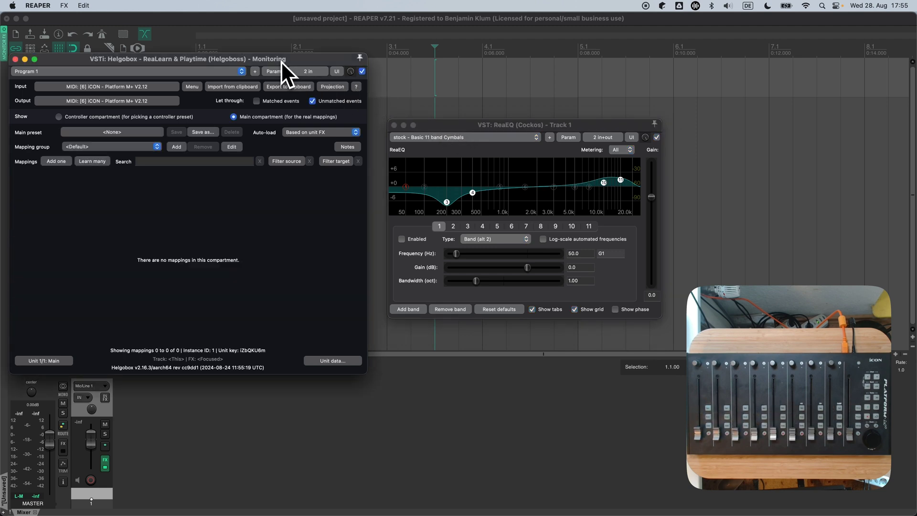
{"action": "left_click", "coordinate": [449, 127]}
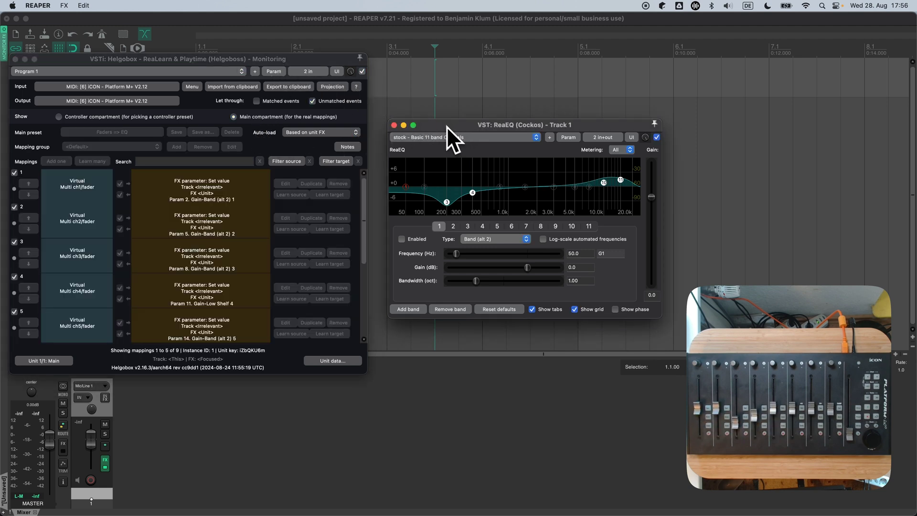
Add VST: ReaDelay (Cockos) to Track 1 via Categories > Delay
{"action": "left_click", "coordinate": [325, 60]}
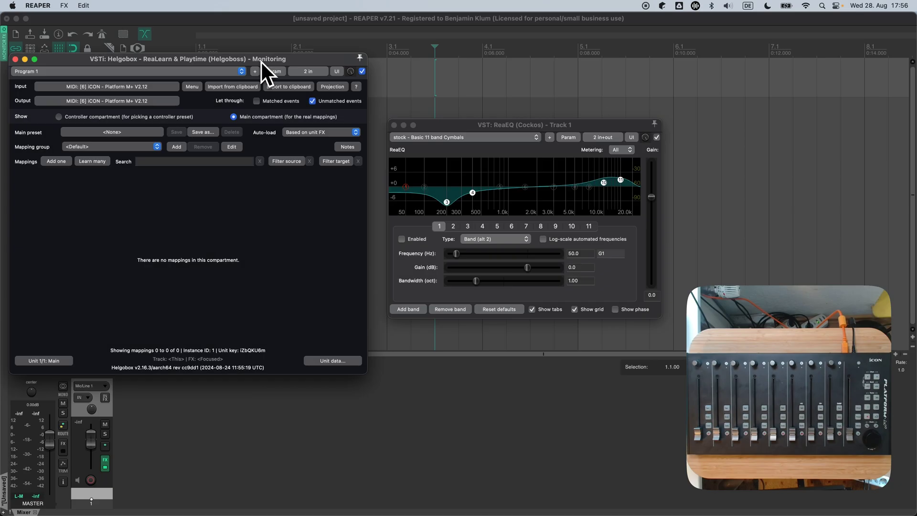
{"action": "left_click_drag", "start_coordinate": [262, 62], "coordinate": [586, 70]}
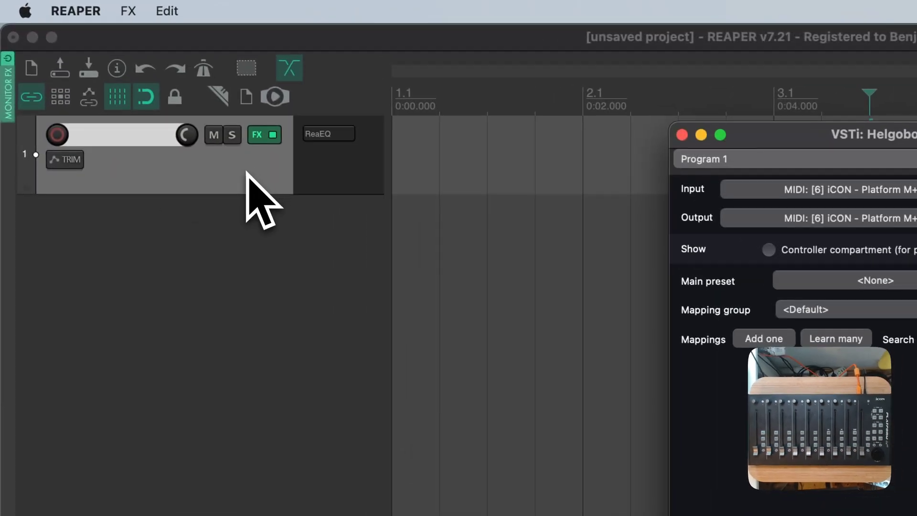
{"action": "right_click", "coordinate": [256, 139]}
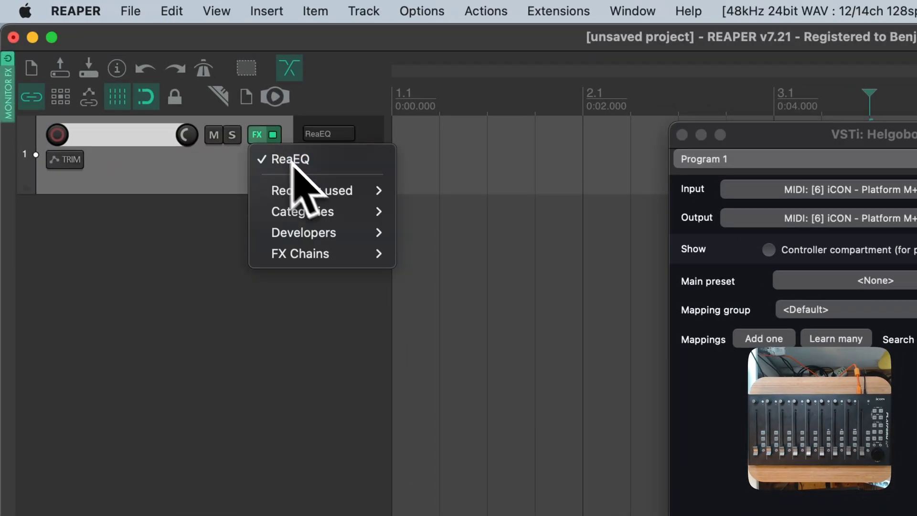
{"action": "mouse_move", "coordinate": [353, 212]}
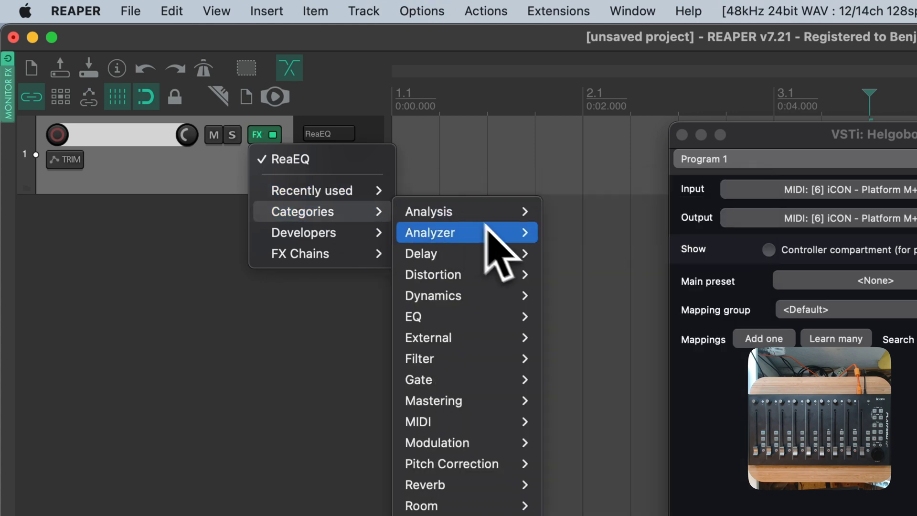
{"action": "mouse_move", "coordinate": [505, 255]}
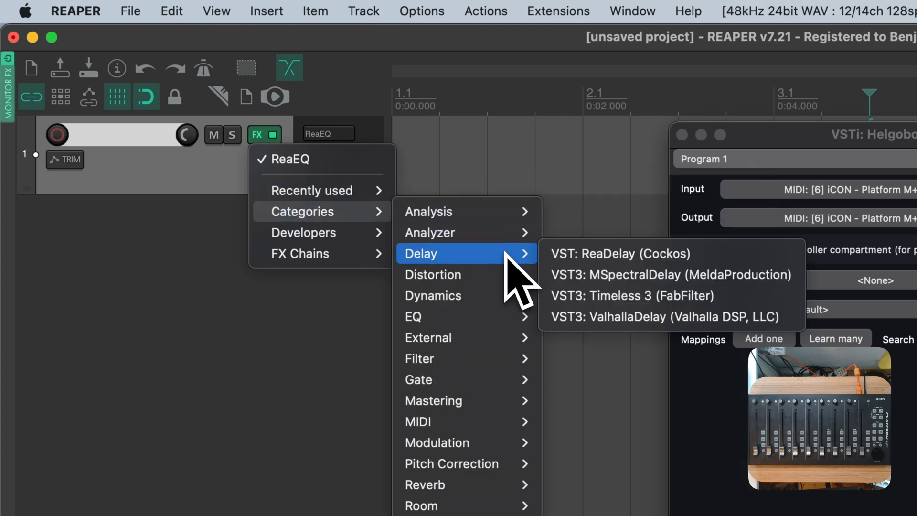
{"action": "left_click", "coordinate": [593, 261]}
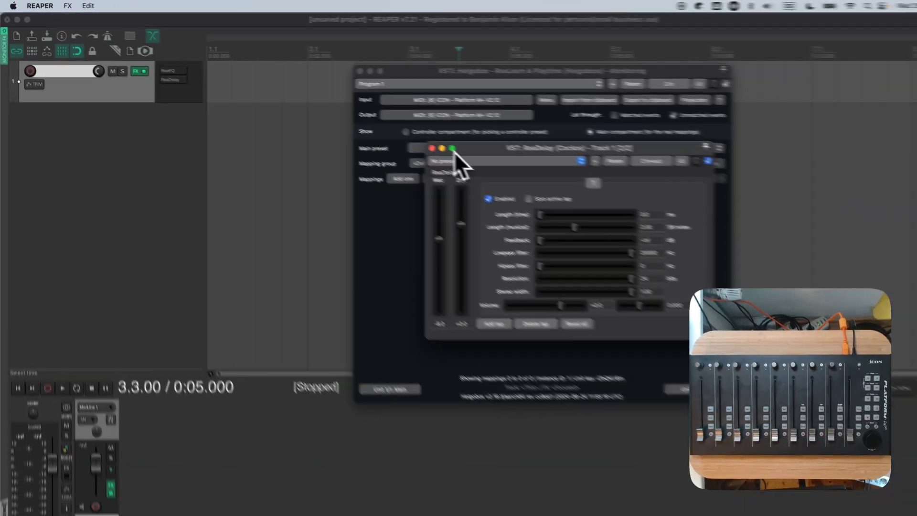
Arrange the ReaLearn, ReaDelay and ReaEQ windows and confirm only ReaEQ's focus loads Faders => EQ
{"action": "left_click_drag", "start_coordinate": [492, 77], "coordinate": [187, 89]}
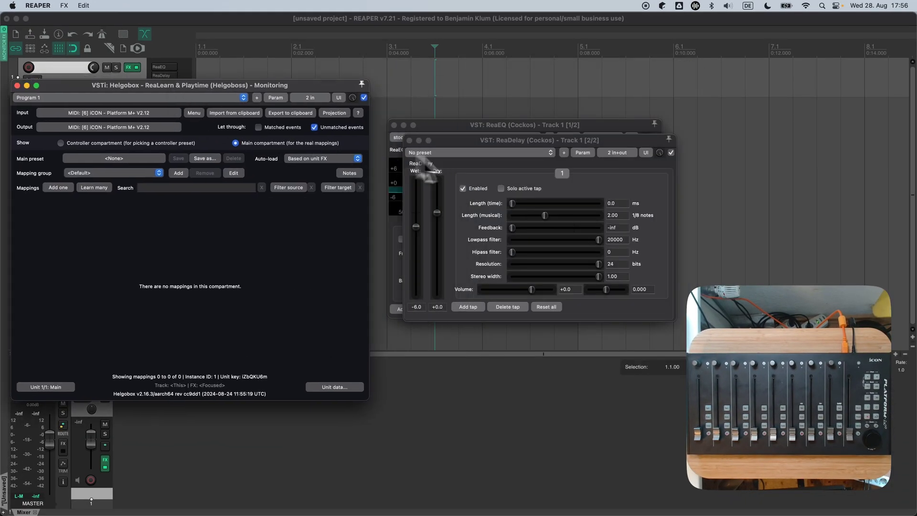
{"action": "left_click_drag", "start_coordinate": [515, 142], "coordinate": [504, 281]}
{"action": "left_click_drag", "start_coordinate": [494, 129], "coordinate": [500, 65]}
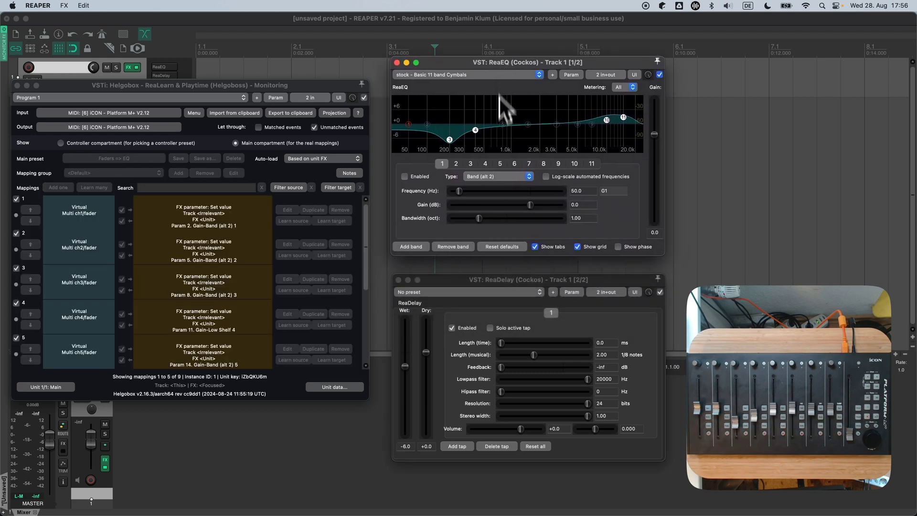
{"action": "left_click", "coordinate": [492, 280]}
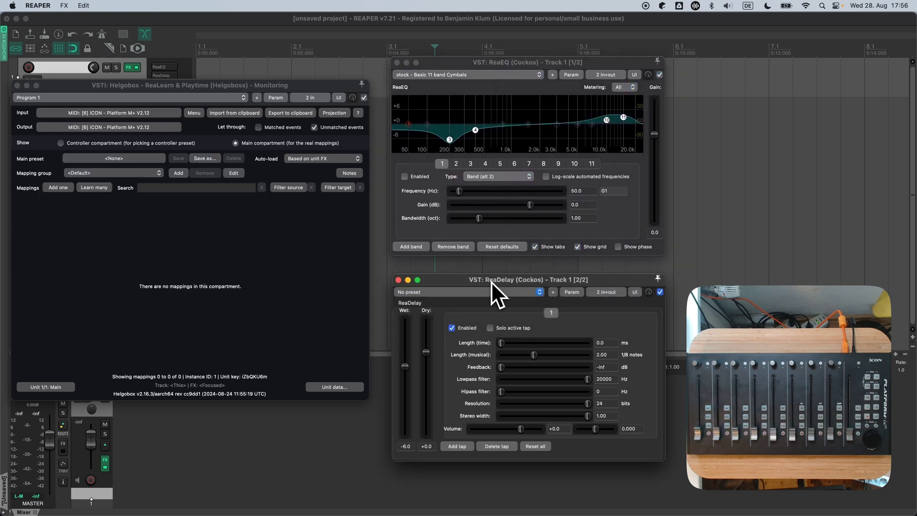
{"action": "left_click", "coordinate": [472, 65]}
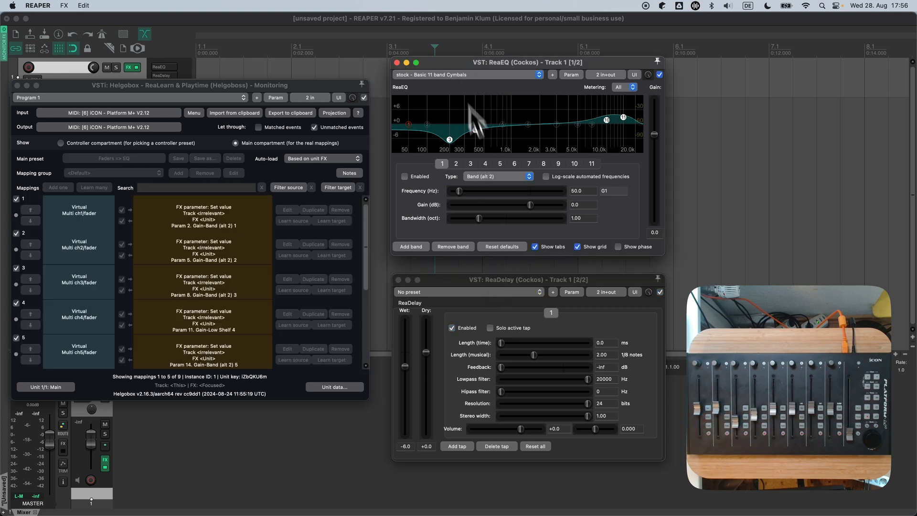
{"action": "left_click", "coordinate": [317, 88]}
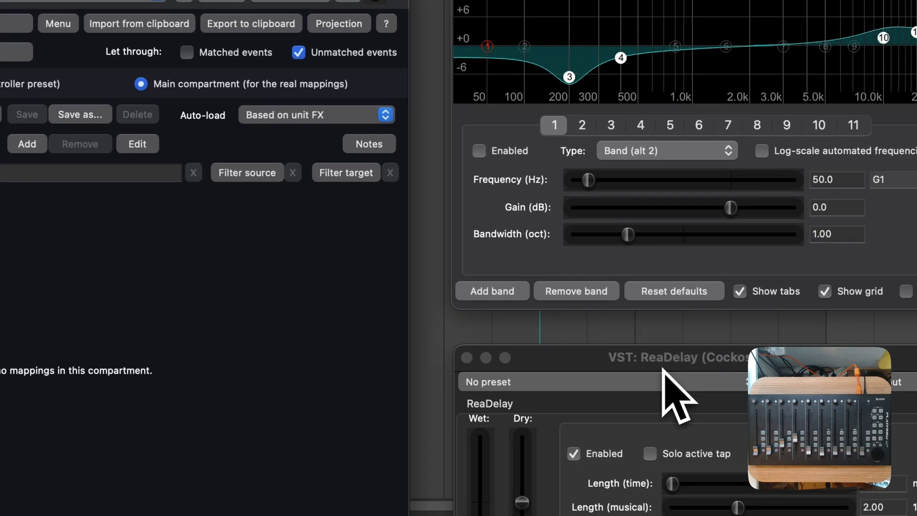
Add a unit-wide FX-to-preset link from ReaDelay to the user preset Faders => ReaDelay
{"action": "left_click", "coordinate": [621, 375]}
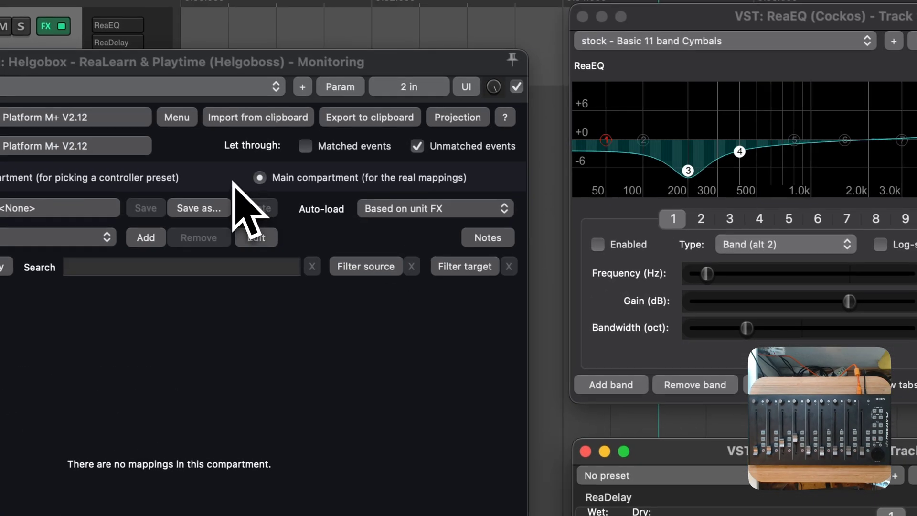
{"action": "right_click", "coordinate": [233, 181]}
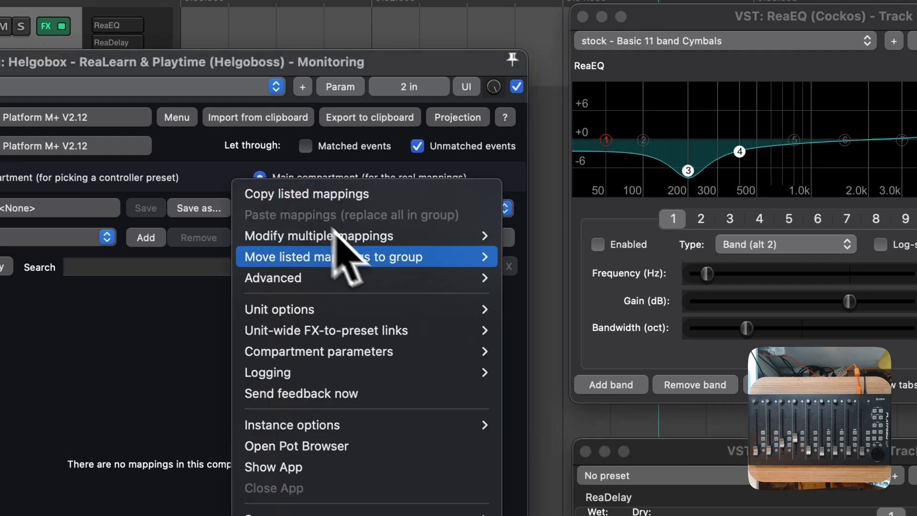
{"action": "mouse_move", "coordinate": [438, 330]}
{"action": "mouse_move", "coordinate": [515, 331]}
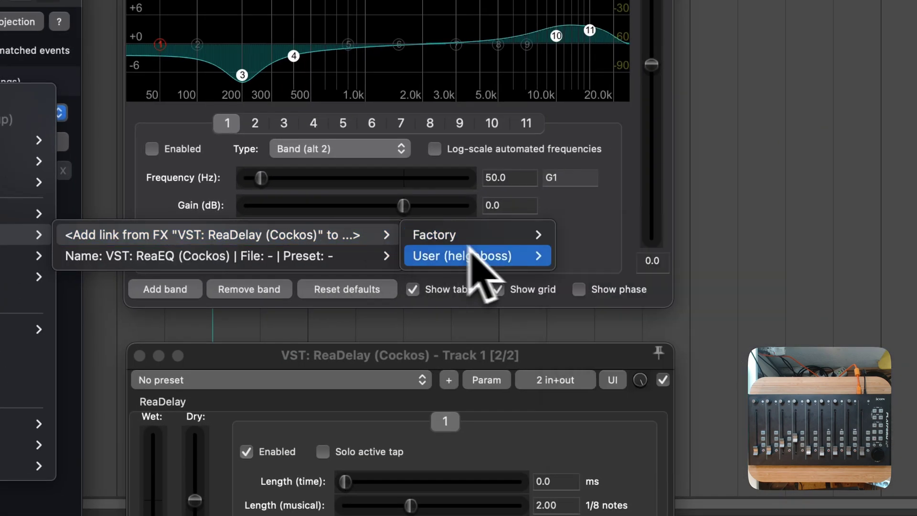
{"action": "mouse_move", "coordinate": [903, 351]}
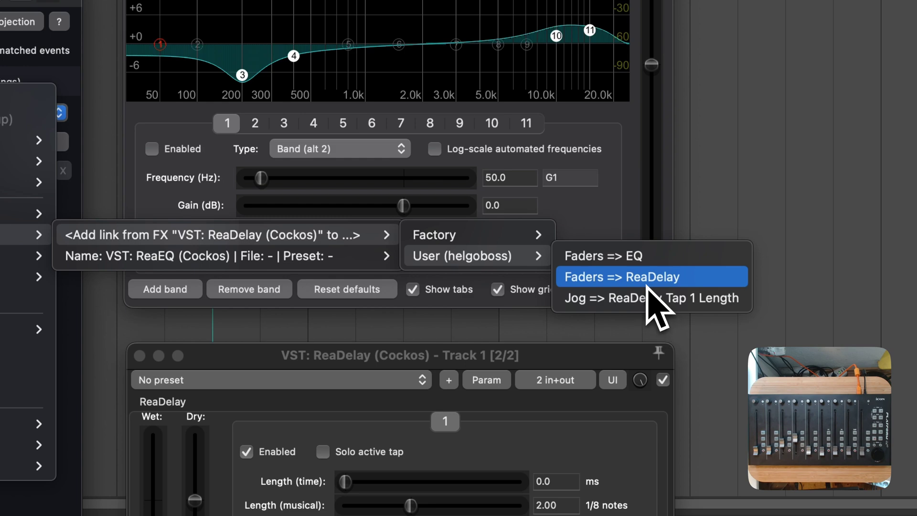
{"action": "left_click", "coordinate": [647, 285]}
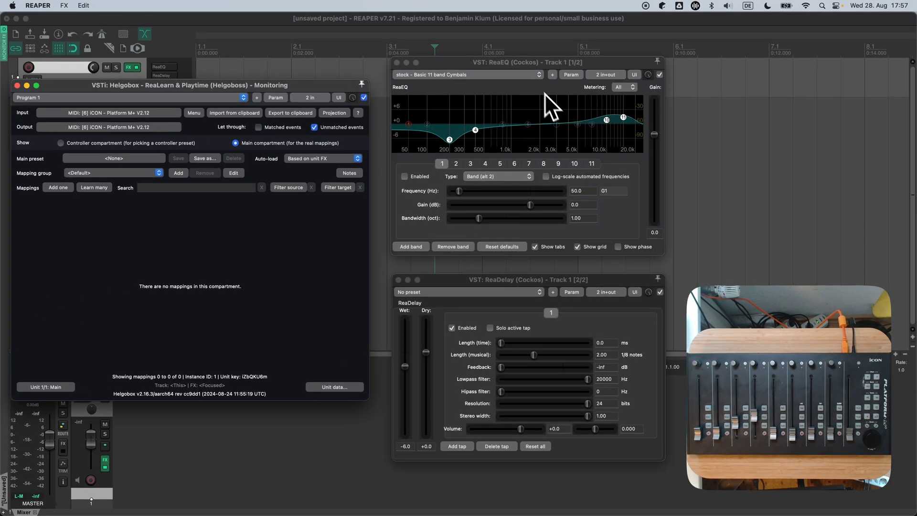
Focus ReaDelay to load its 26 Faders => ReaDelay mappings and view taps 3 and 5
{"action": "left_click", "coordinate": [523, 282]}
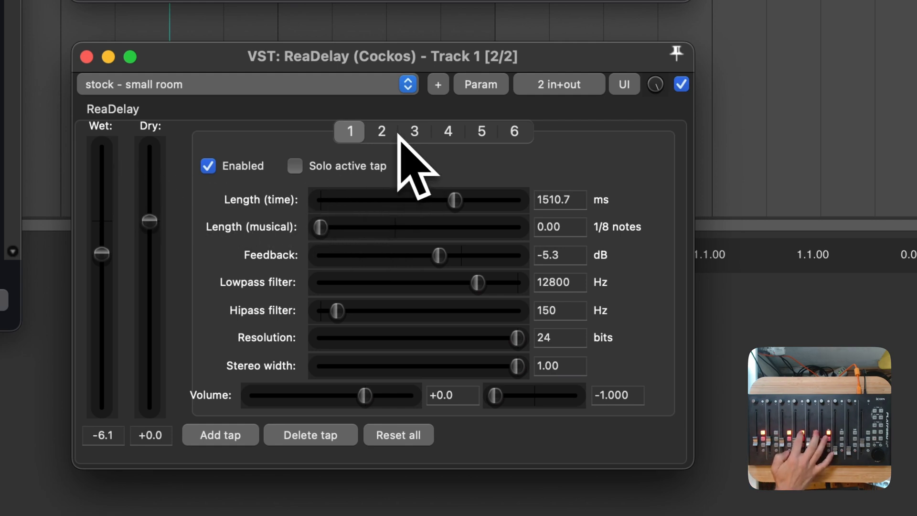
{"action": "left_click", "coordinate": [416, 134]}
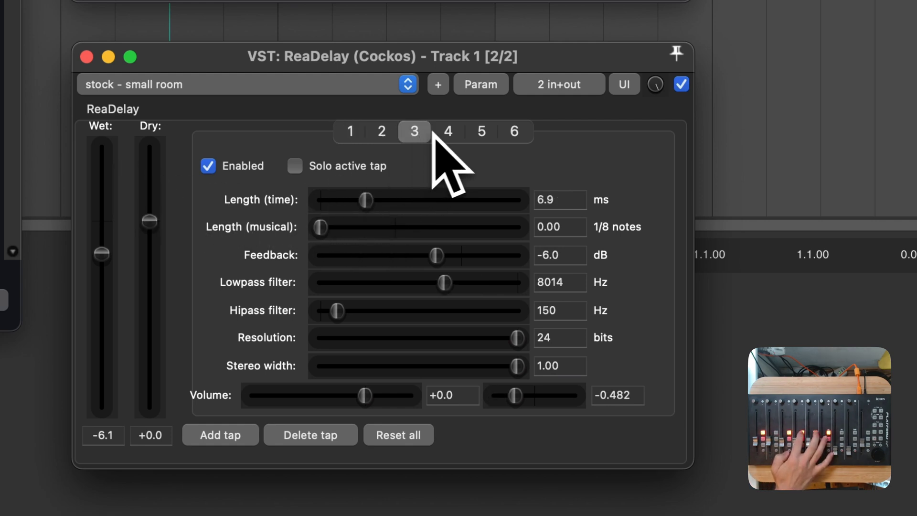
{"action": "left_click", "coordinate": [480, 139]}
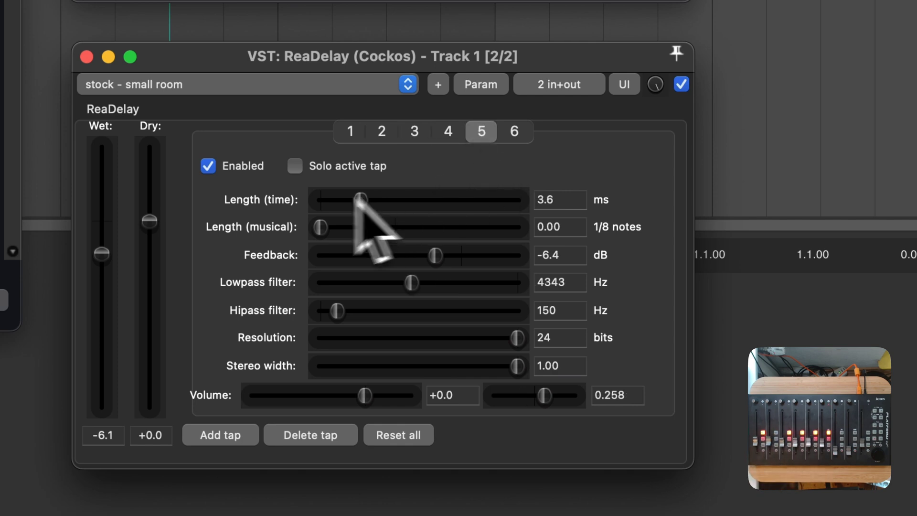
Toggle tap 5's Enabled, adjust its feedback, then refocus ReaEQ and ReaDelay to swap mappings
{"action": "left_click", "coordinate": [210, 165]}
{"action": "left_click", "coordinate": [212, 165]}
{"action": "left_click", "coordinate": [213, 165]}
{"action": "left_click", "coordinate": [214, 164]}
{"action": "left_click", "coordinate": [341, 199]}
{"action": "left_click", "coordinate": [359, 255]}
{"action": "left_click_drag", "start_coordinate": [359, 256], "coordinate": [433, 256]}
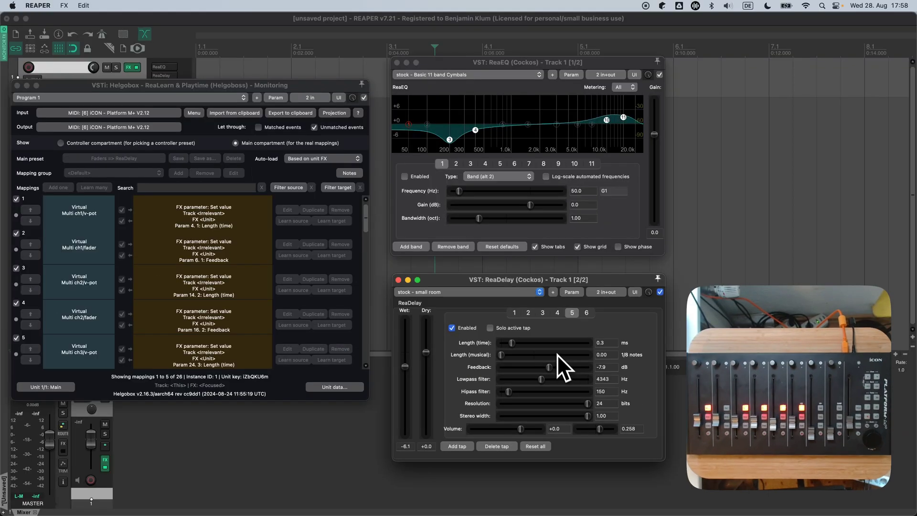
{"action": "left_click", "coordinate": [504, 67]}
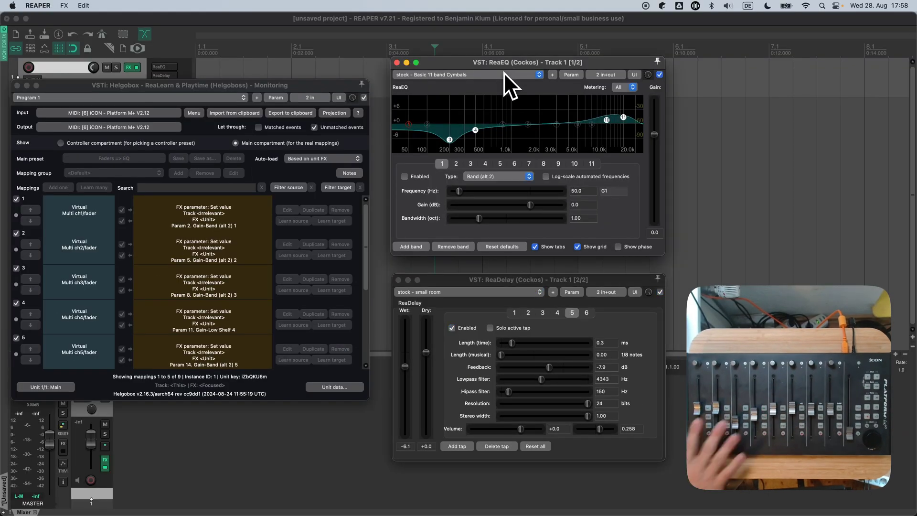
{"action": "left_click", "coordinate": [553, 278]}
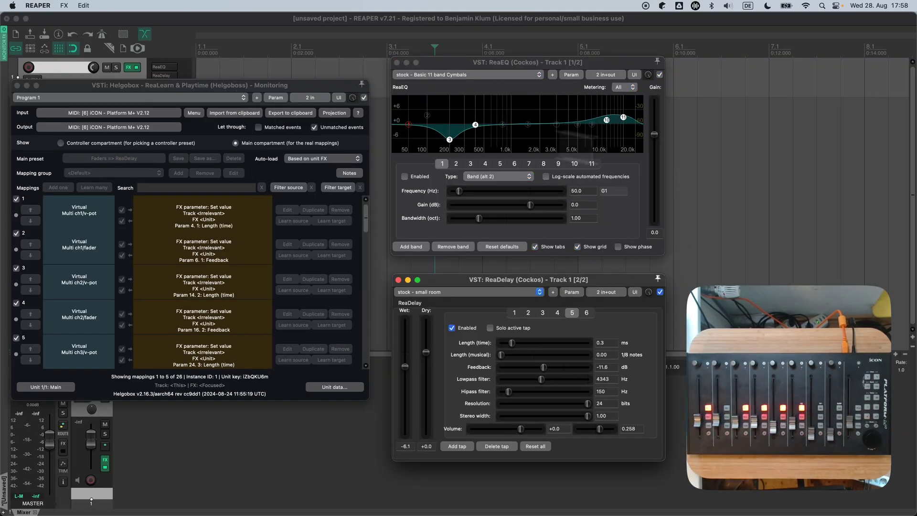
Unfocus the plugins and set ReaLearn's Auto-load to Off
{"action": "left_click", "coordinate": [723, 189]}
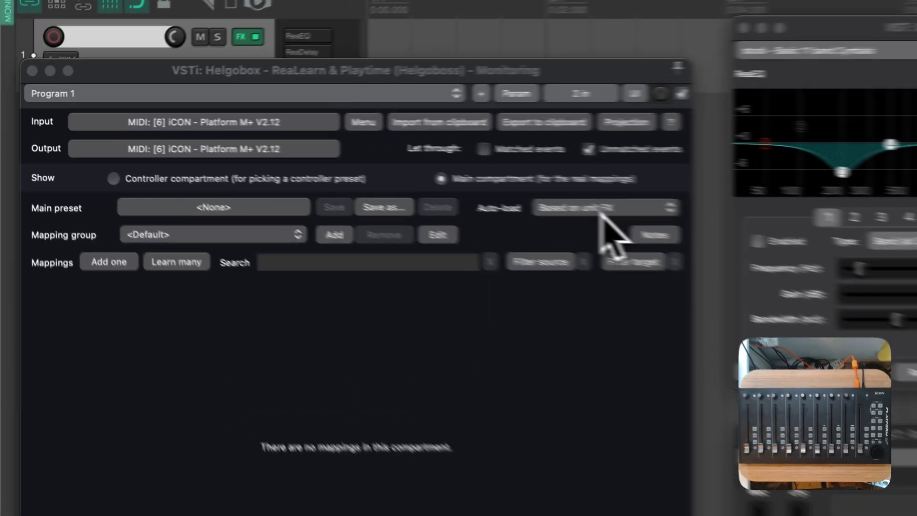
{"action": "left_click", "coordinate": [320, 160]}
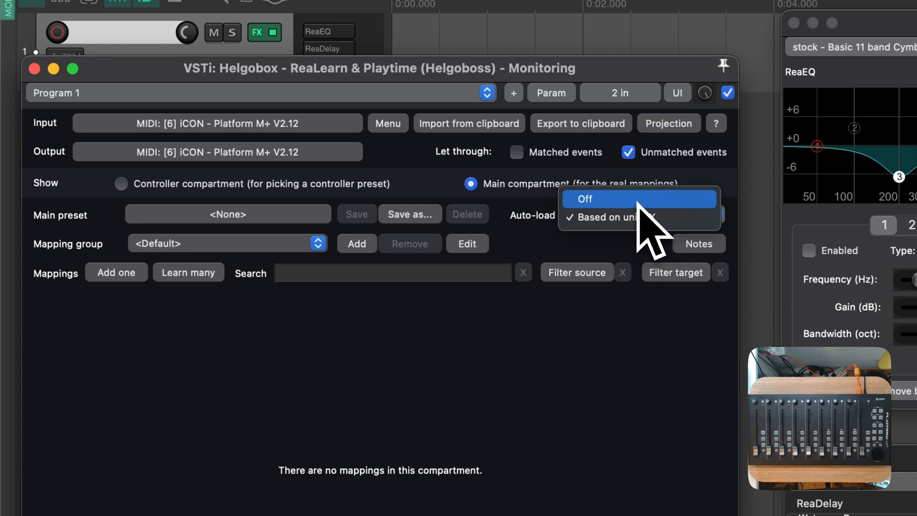
{"action": "left_click", "coordinate": [638, 201]}
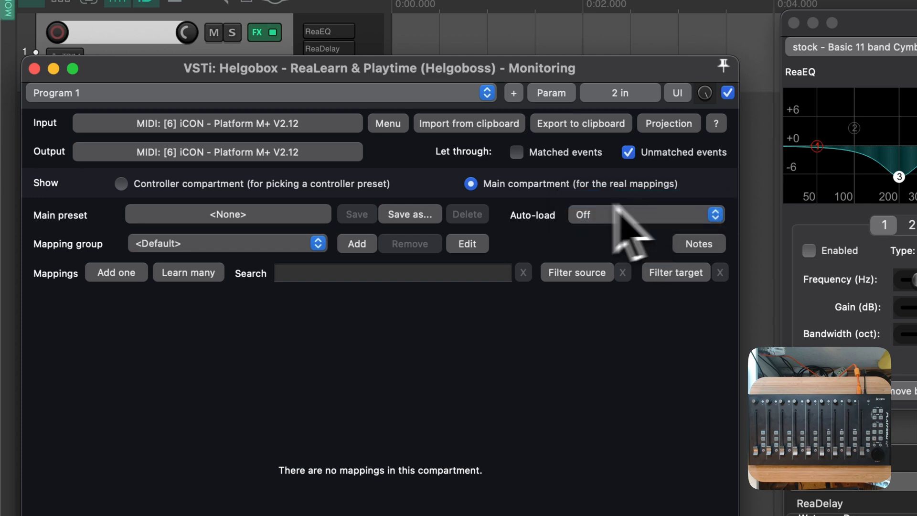
Load Factory > DAW control as the main preset, giving 140 mappings
{"action": "left_click", "coordinate": [225, 214]}
{"action": "mouse_move", "coordinate": [270, 254]}
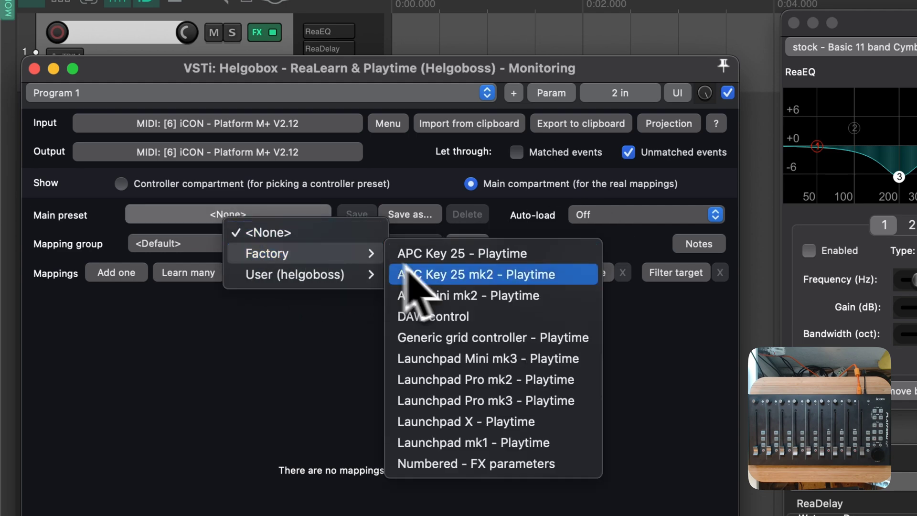
{"action": "left_click", "coordinate": [451, 319]}
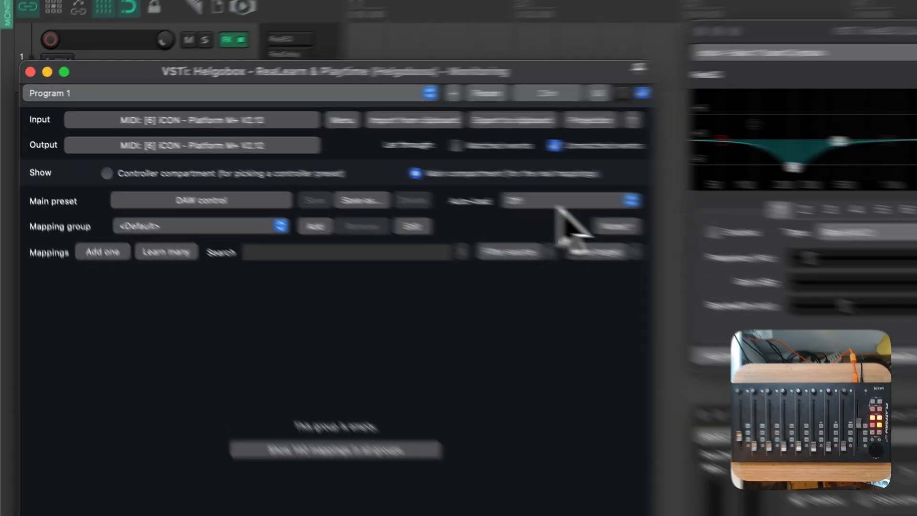
Set ReaLearn's Auto-load to 'Based on unit FX', then test focusing ReaEQ, ReaDelay and the empty arrange area
{"action": "left_click", "coordinate": [319, 161]}
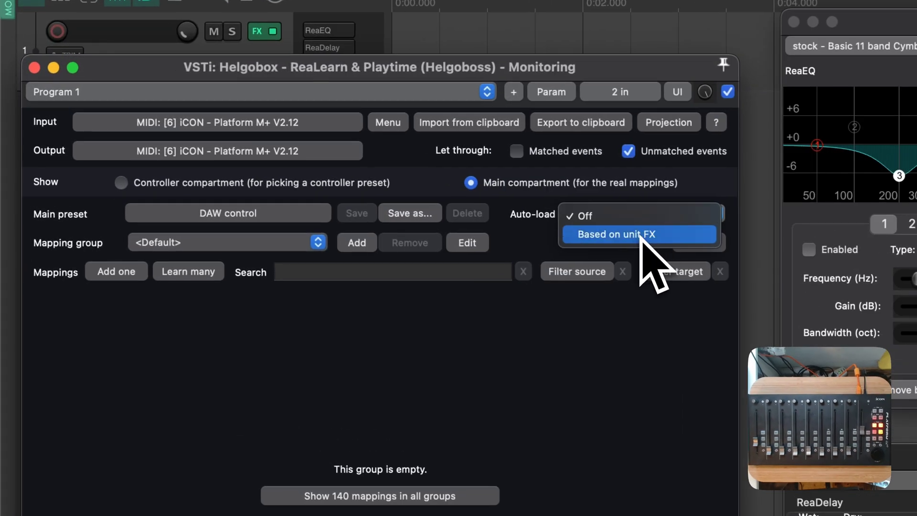
{"action": "left_click", "coordinate": [641, 235]}
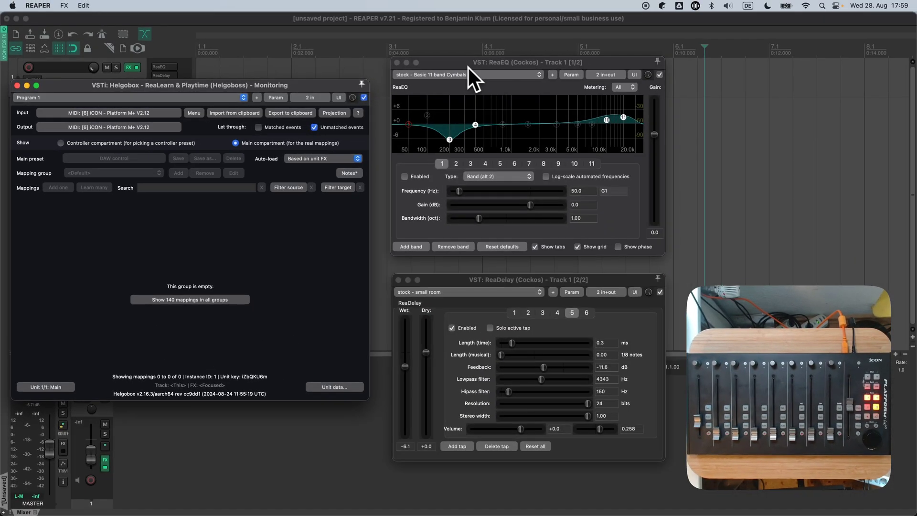
{"action": "left_click", "coordinate": [462, 66]}
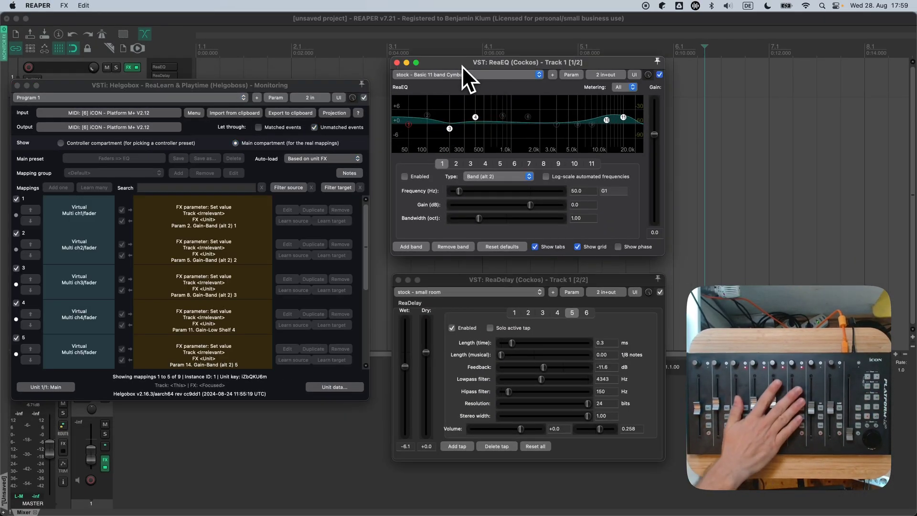
{"action": "left_click", "coordinate": [508, 283]}
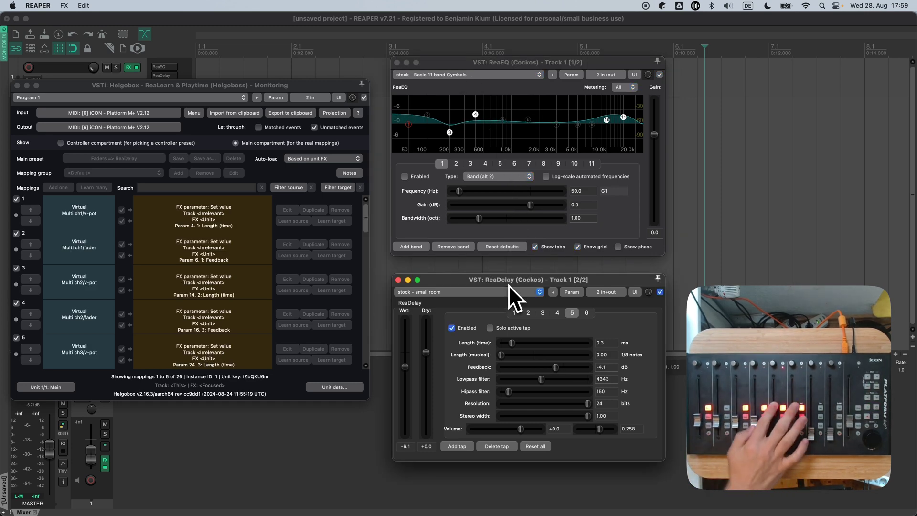
{"action": "left_click", "coordinate": [714, 165]}
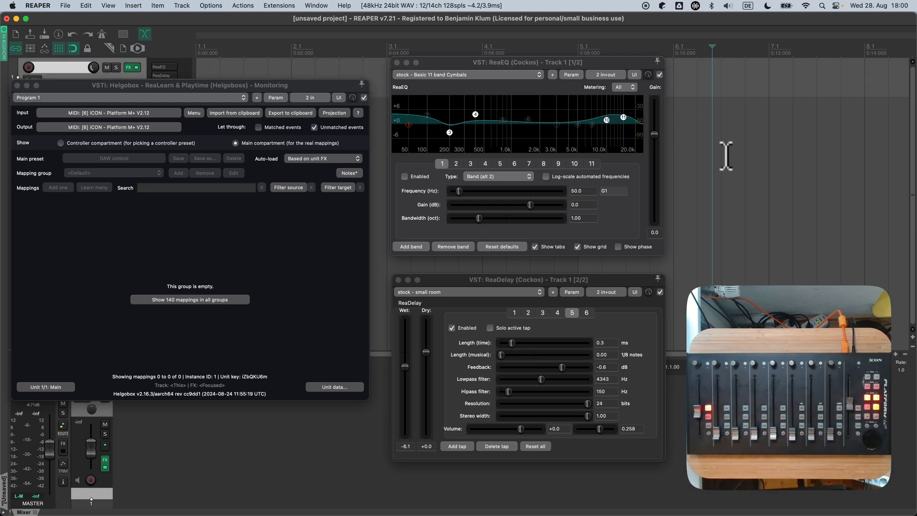
Edit the ReaDelay FX link's ID so its FX preset name condition is 'stock - small room'
{"action": "left_click", "coordinate": [598, 272]}
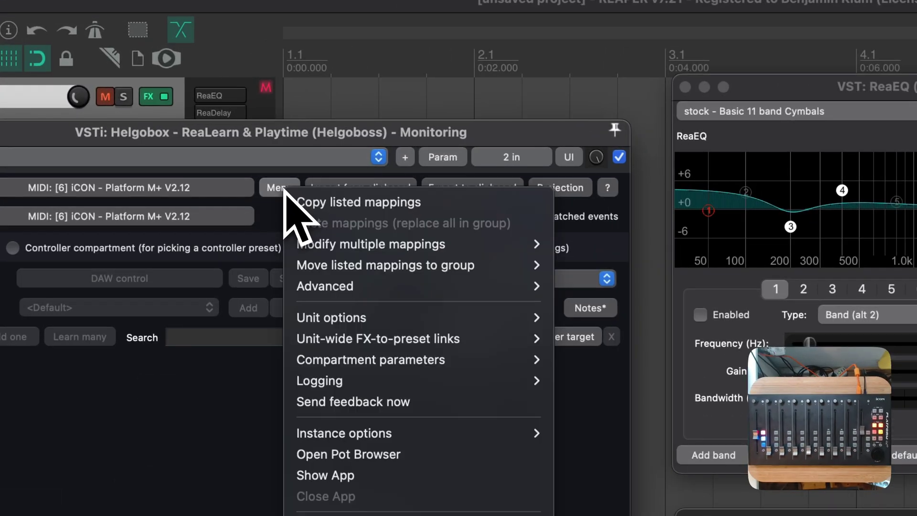
{"action": "mouse_move", "coordinate": [475, 338]}
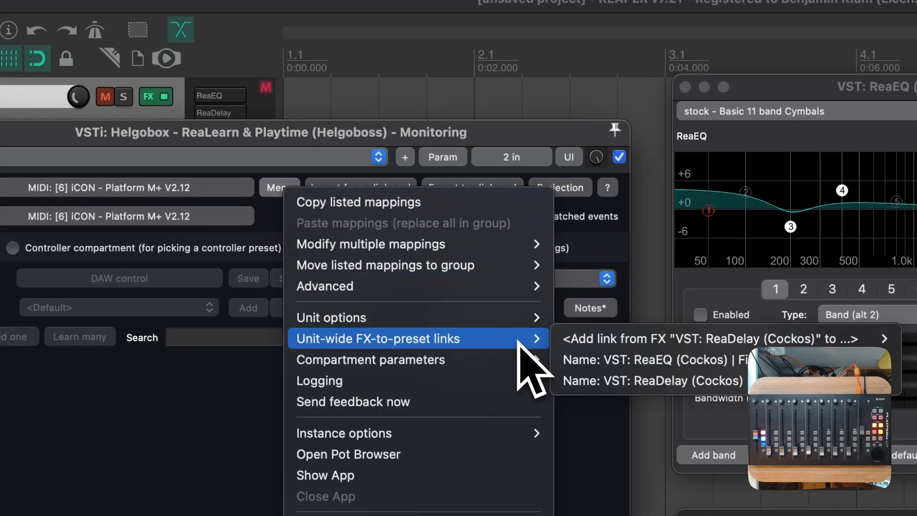
{"action": "mouse_move", "coordinate": [886, 381]}
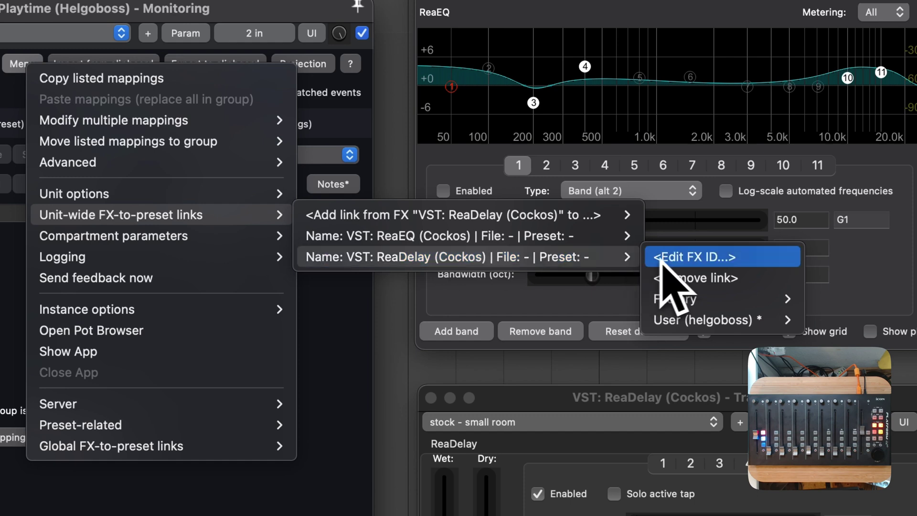
{"action": "left_click", "coordinate": [672, 258]}
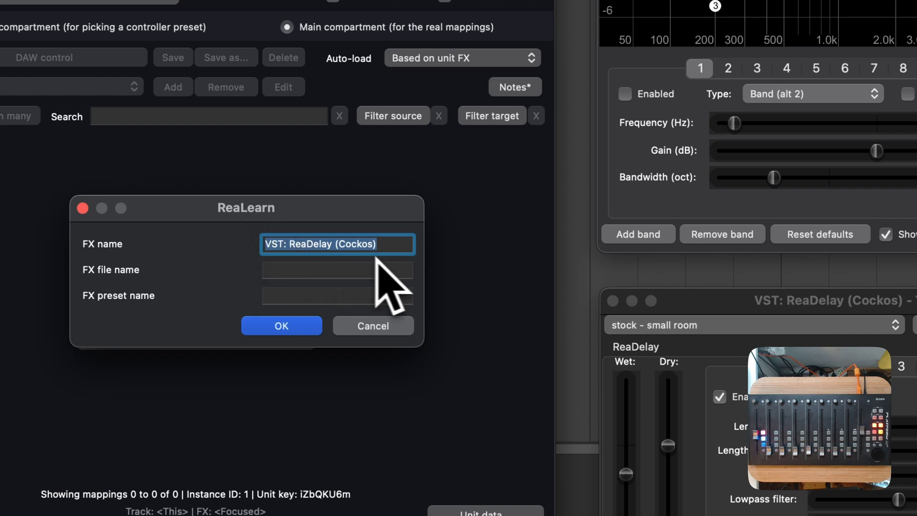
{"action": "left_click", "coordinate": [390, 252]}
{"action": "left_click_drag", "start_coordinate": [388, 249], "coordinate": [260, 252]}
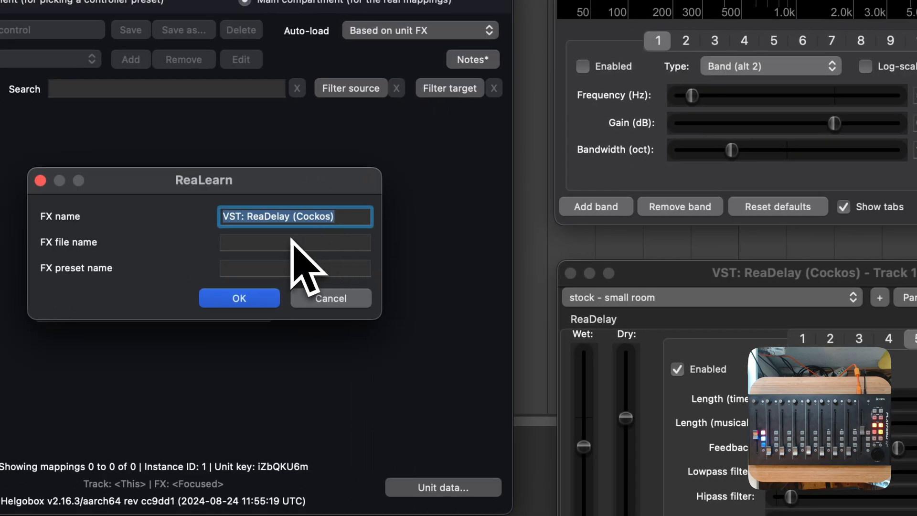
{"action": "left_click", "coordinate": [291, 241]}
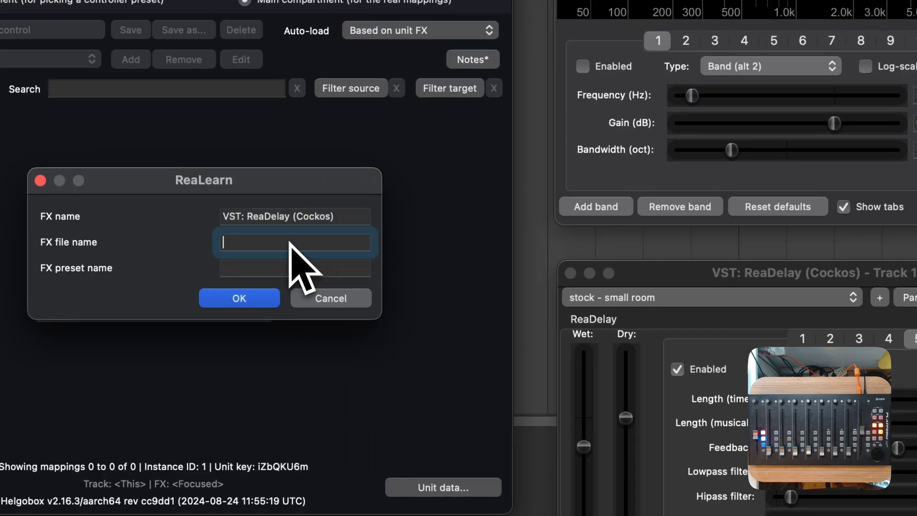
{"action": "left_click", "coordinate": [245, 270]}
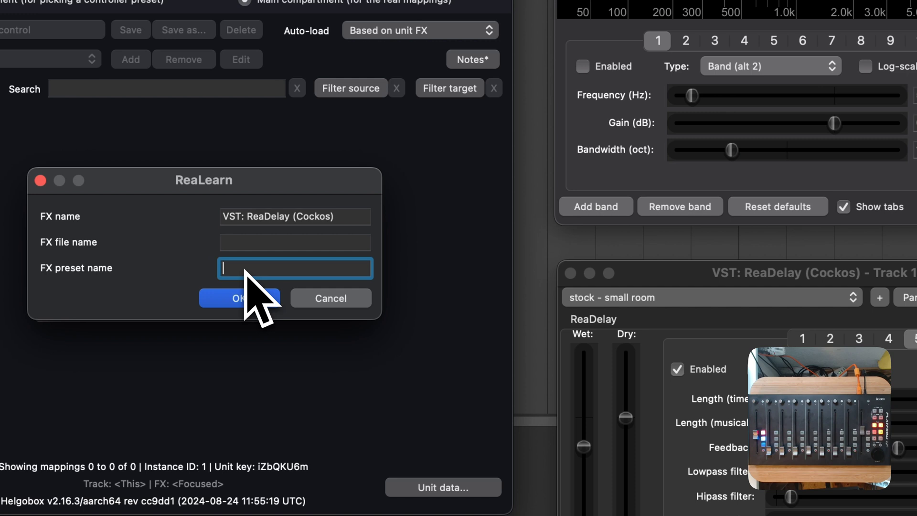
{"action": "type", "text": "*"}
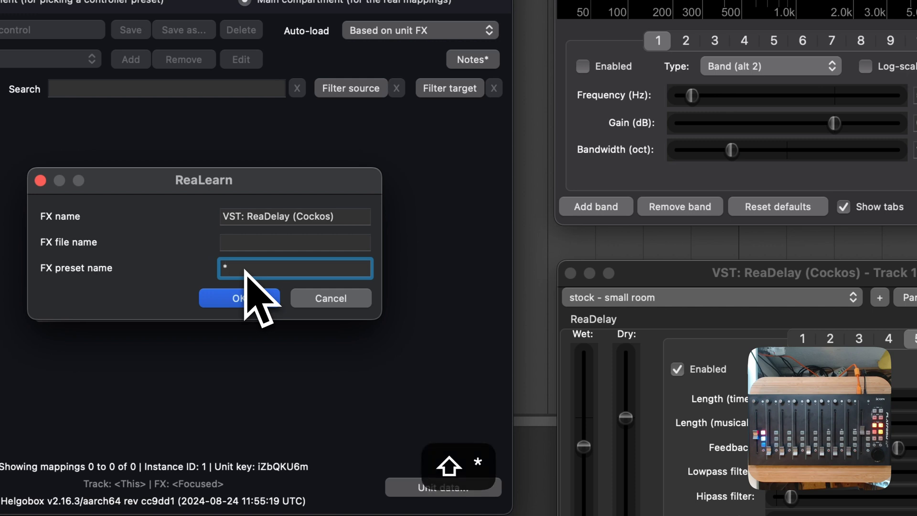
{"action": "key", "text": "BackSpace"}
{"action": "type", "text": "stock "}
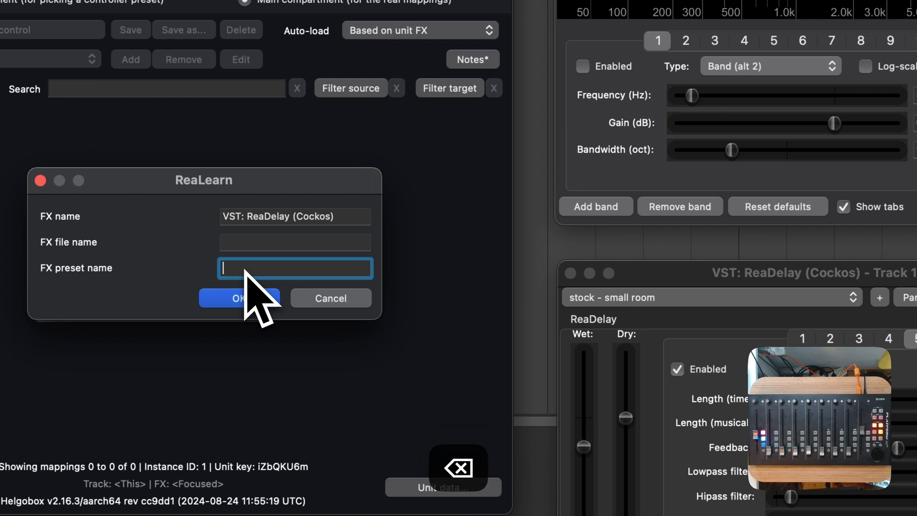
{"action": "type", "text": "- small room"}
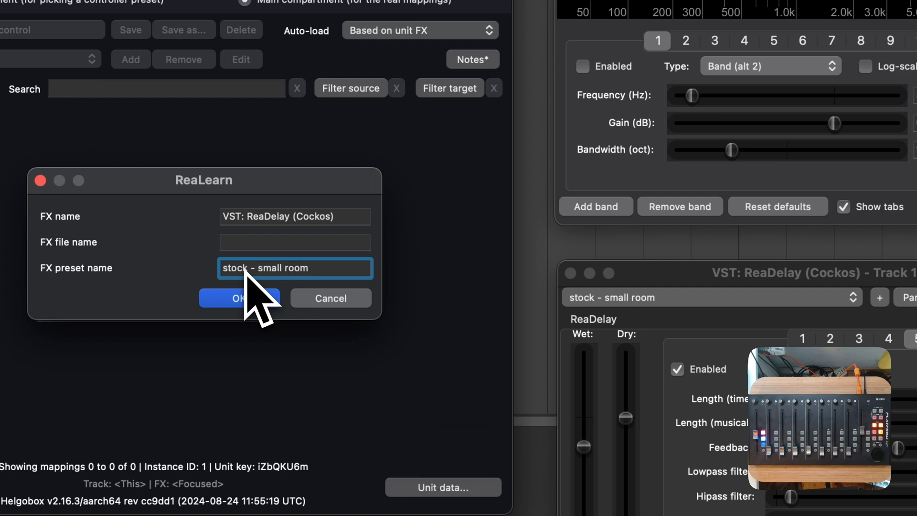
{"action": "left_click", "coordinate": [240, 300]}
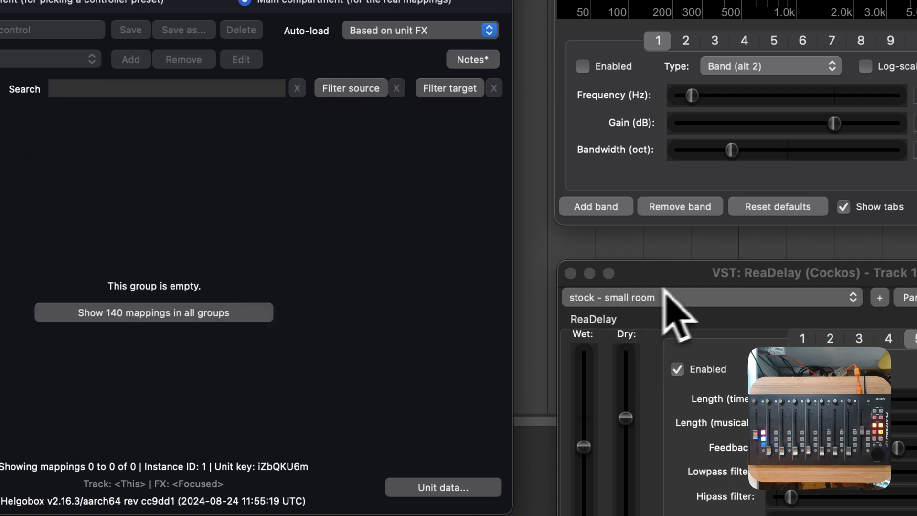
Focus ReaDelay and switch its preset to 'stock - vocal fattener', checking that ReaLearn's mapping list empties
{"action": "left_click", "coordinate": [685, 283]}
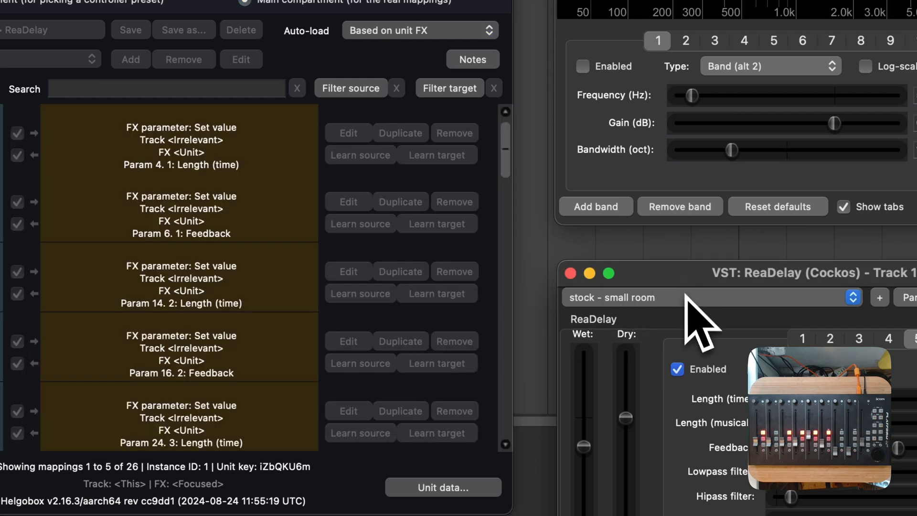
{"action": "left_click", "coordinate": [686, 301]}
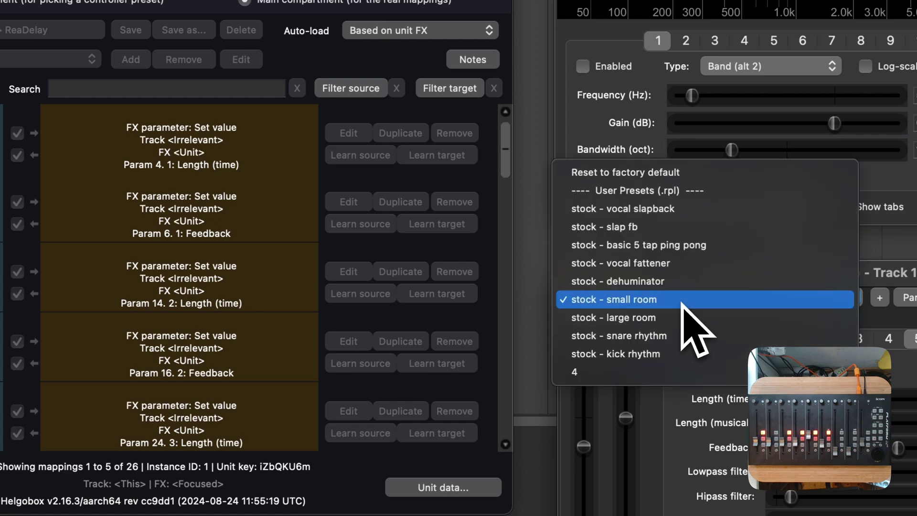
{"action": "left_click", "coordinate": [678, 264]}
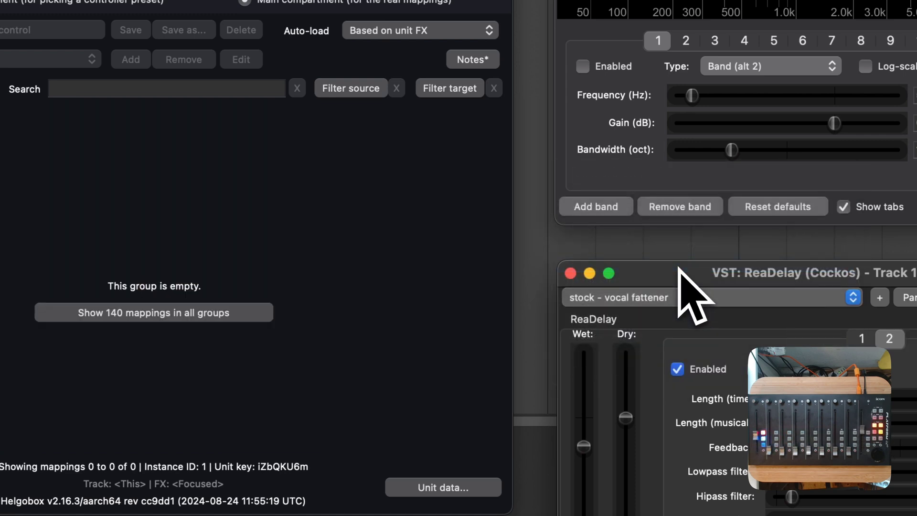